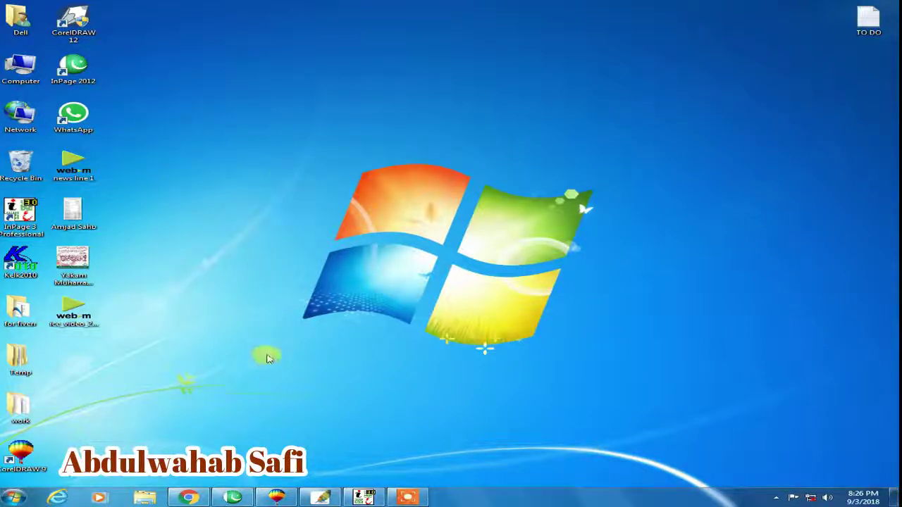
Switch to the CorelDRAW 9 drawing "AS Logo for work" that contains the yellow ribbon.
click(276, 497)
drag(217, 189, 617, 344)
click(107, 167)
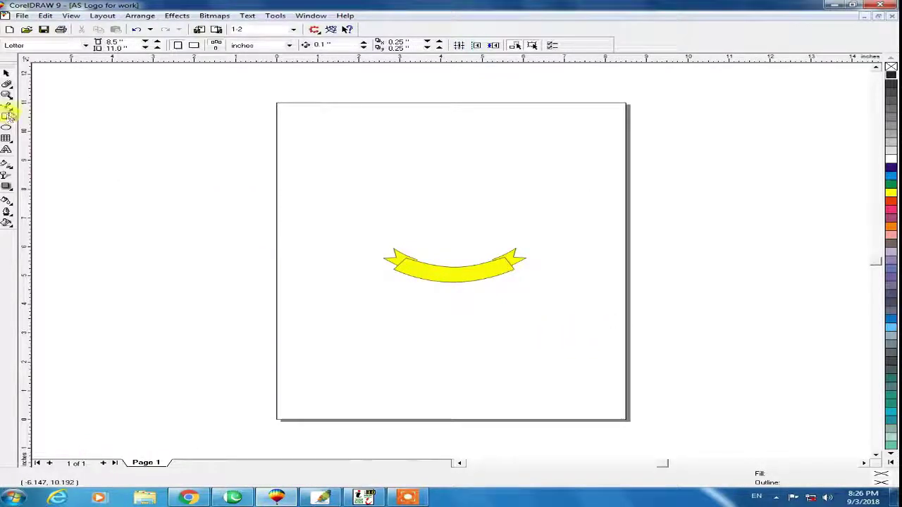
click(9, 85)
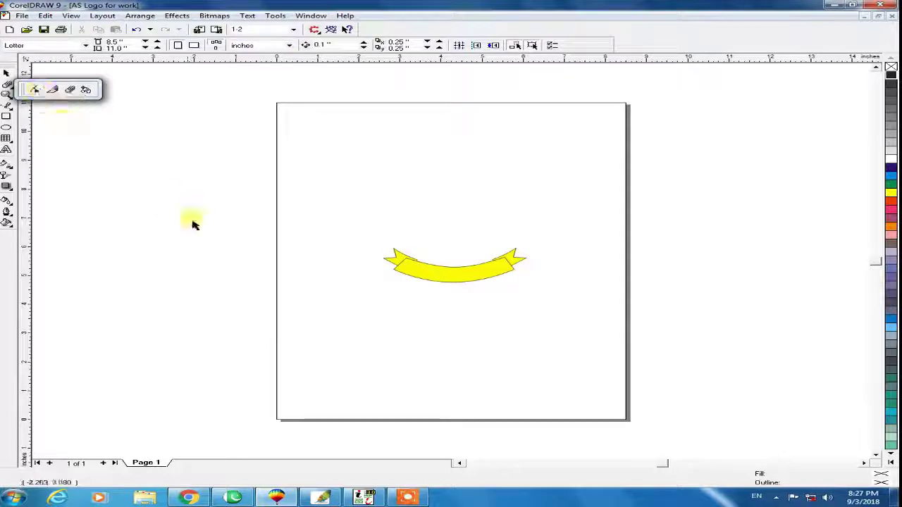
click(157, 149)
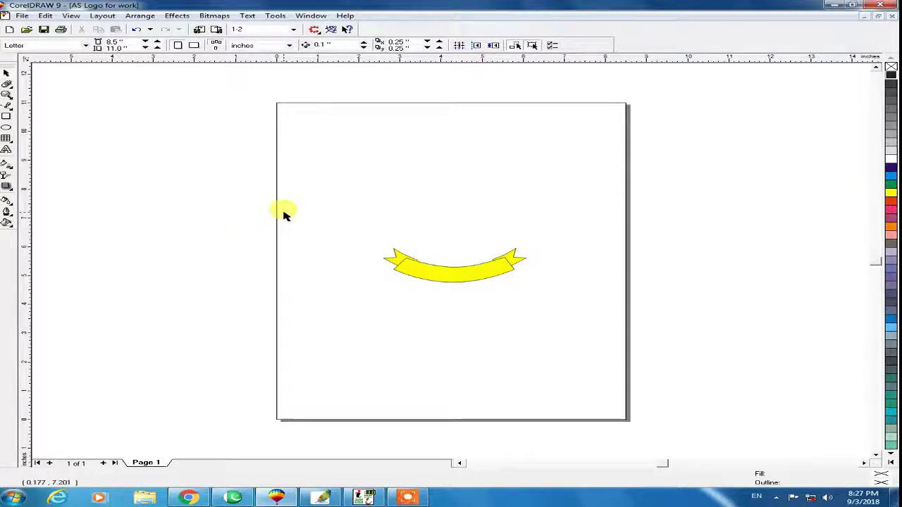
Enlarge all three yellow ribbon pieces together to about 5.16 by 1.77 inches and move them up the page.
drag(363, 237, 570, 302)
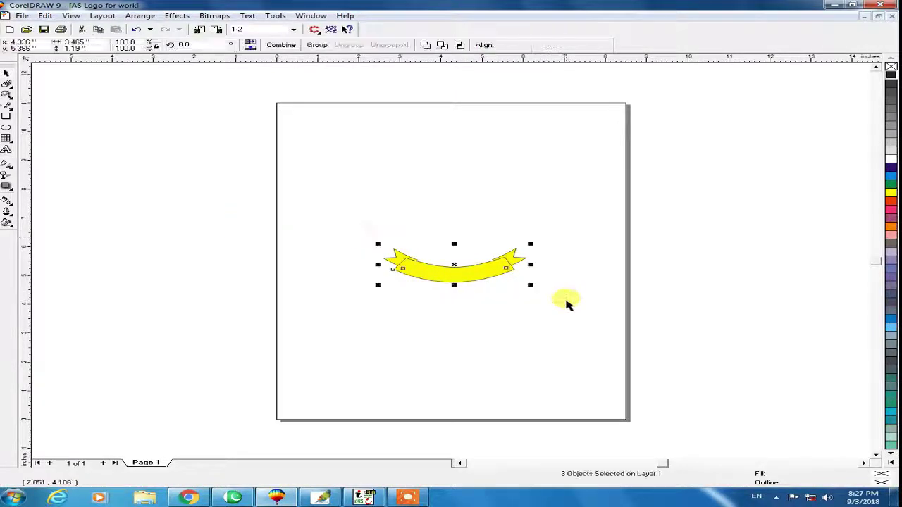
drag(534, 246, 568, 199)
drag(515, 265, 516, 223)
click(517, 284)
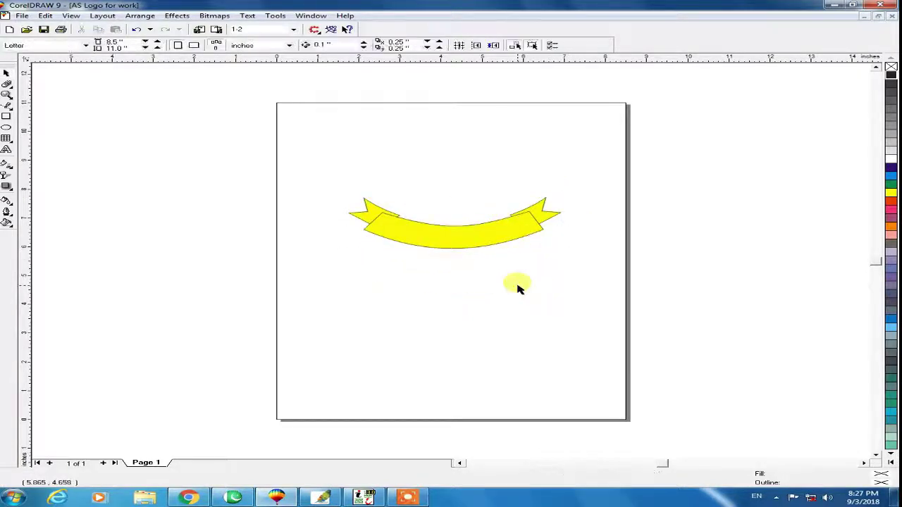
Shift the three yellow ribbon pieces slightly down together and group them into one object.
key(z)
drag(306, 174, 589, 272)
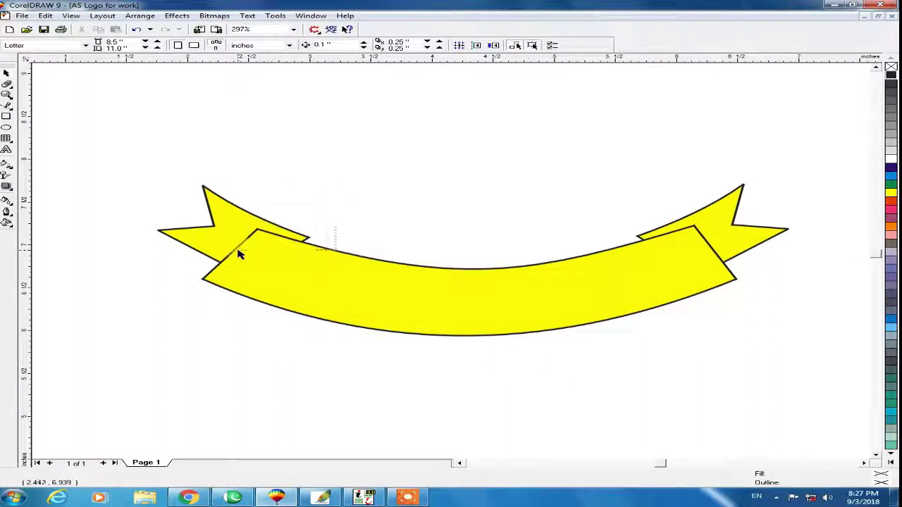
key(shift+F4)
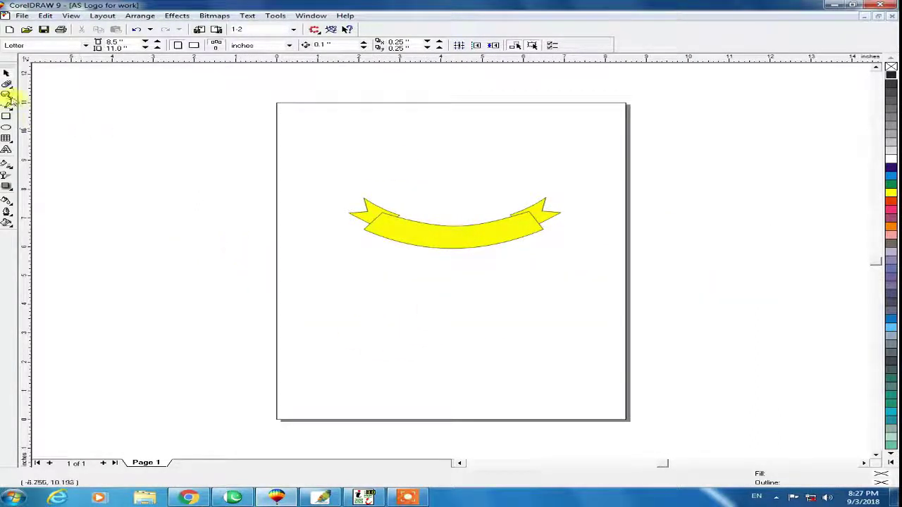
key(F2)
drag(263, 176, 637, 255)
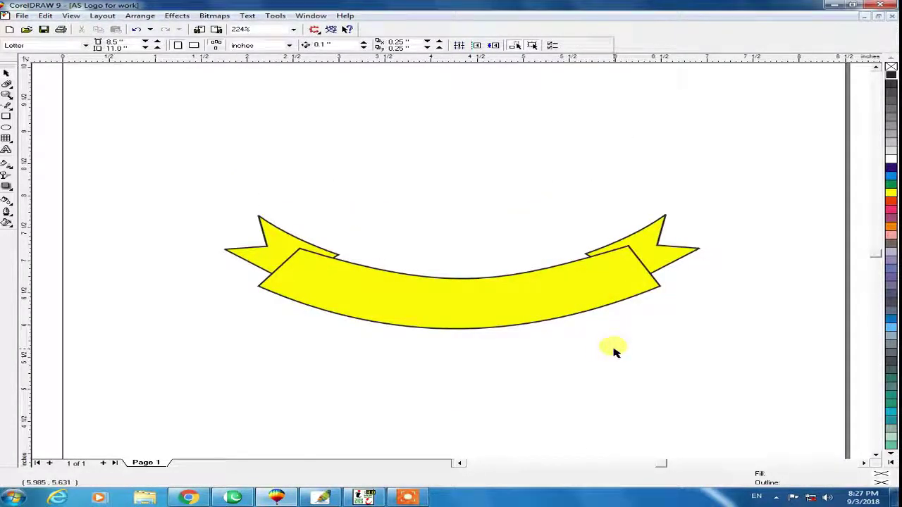
drag(167, 174, 720, 353)
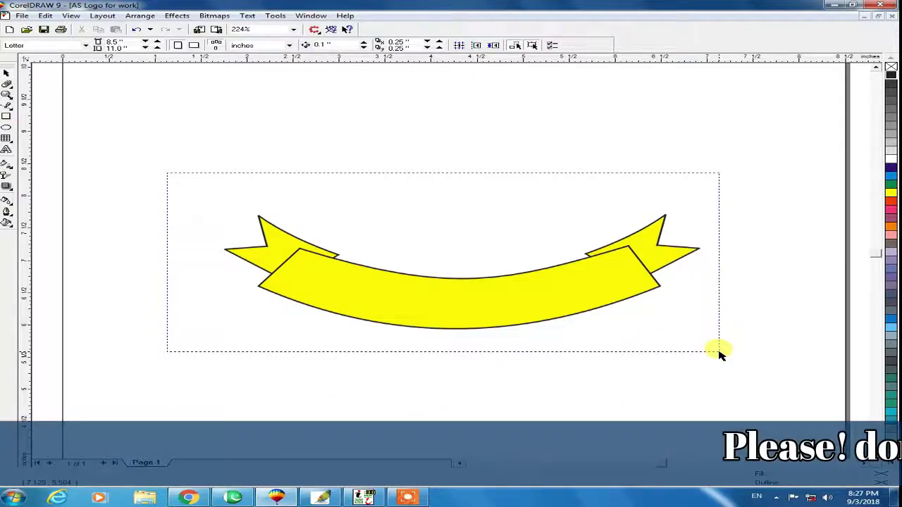
drag(719, 353, 720, 353)
click(731, 303)
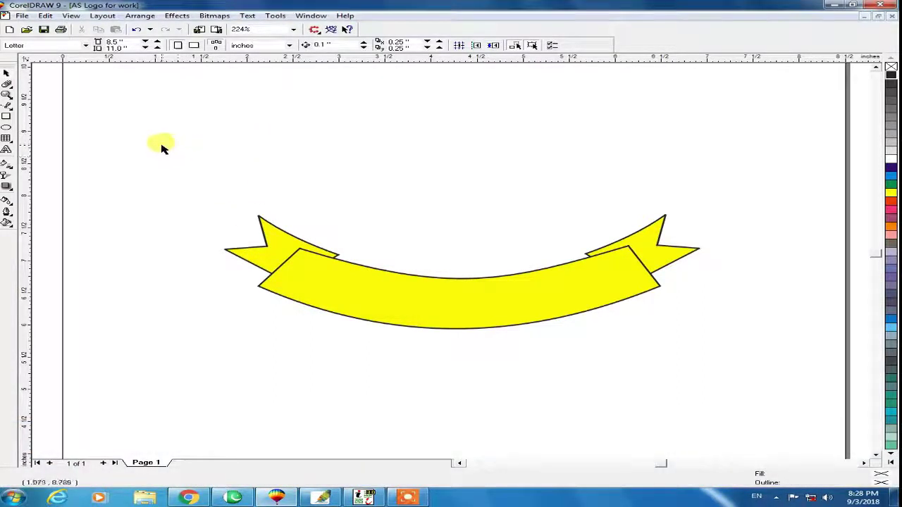
drag(741, 362, 743, 362)
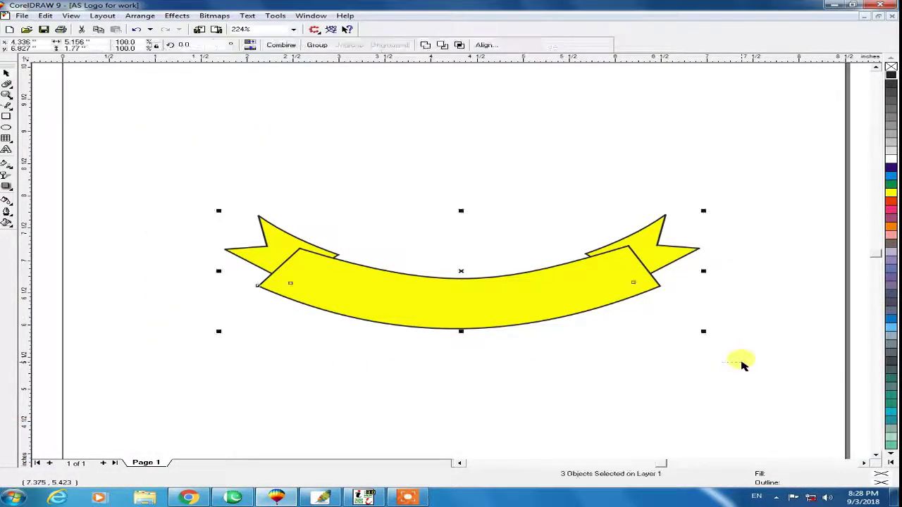
mouse_move(570, 283)
mouse_down()
mouse_move(570, 263)
mouse_move(567, 295)
mouse_up()
key(ctrl+g)
key(Escape)
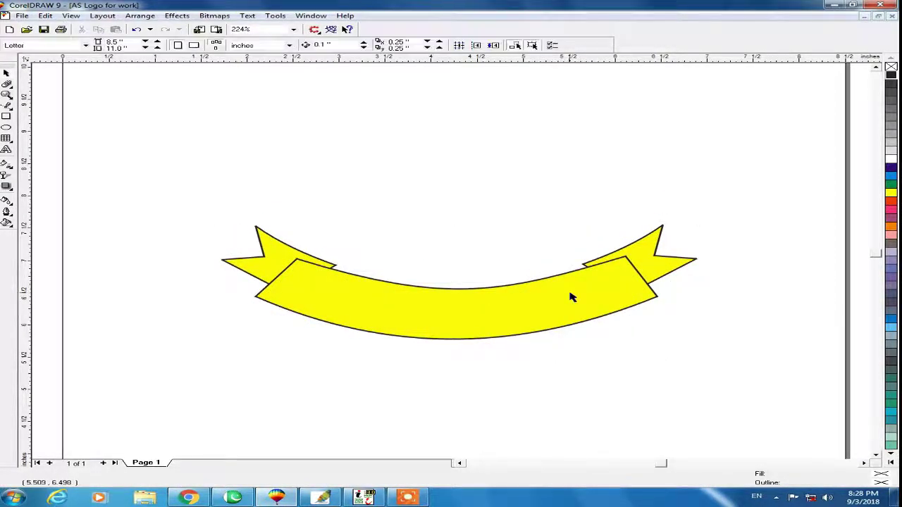
click(572, 294)
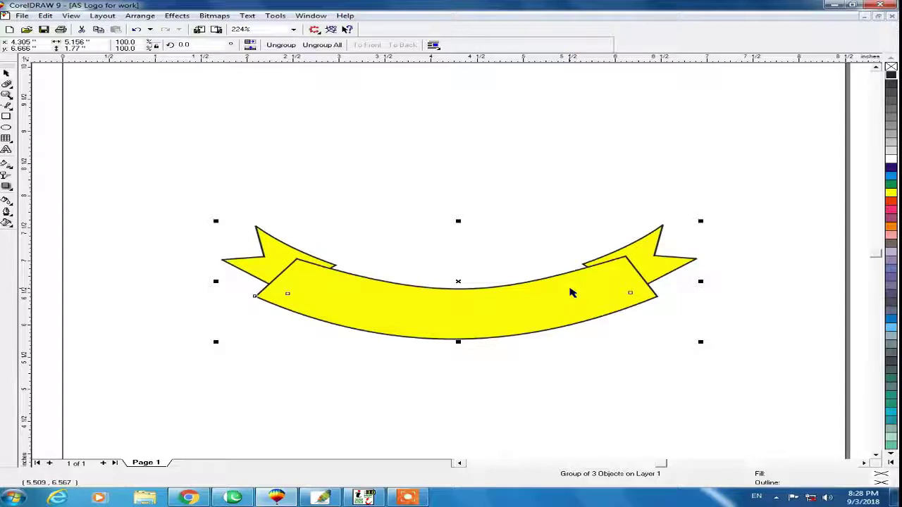
key(Escape)
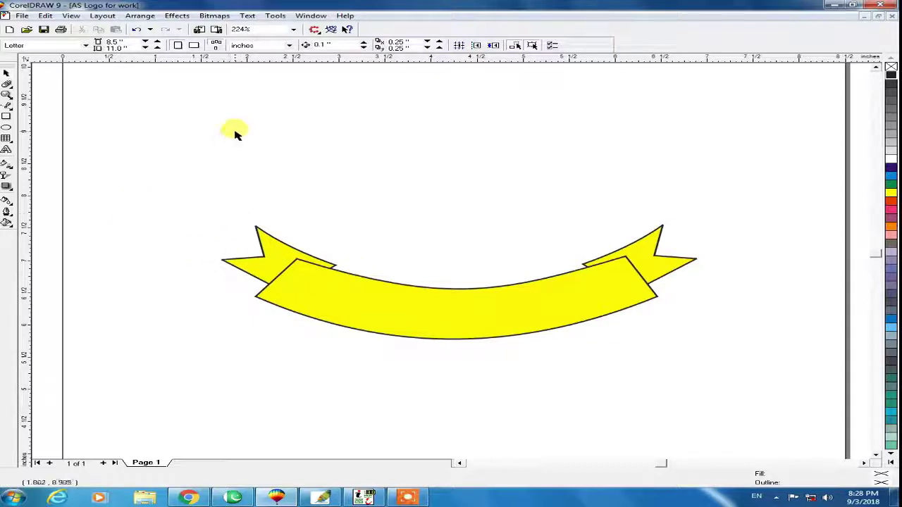
click(12, 86)
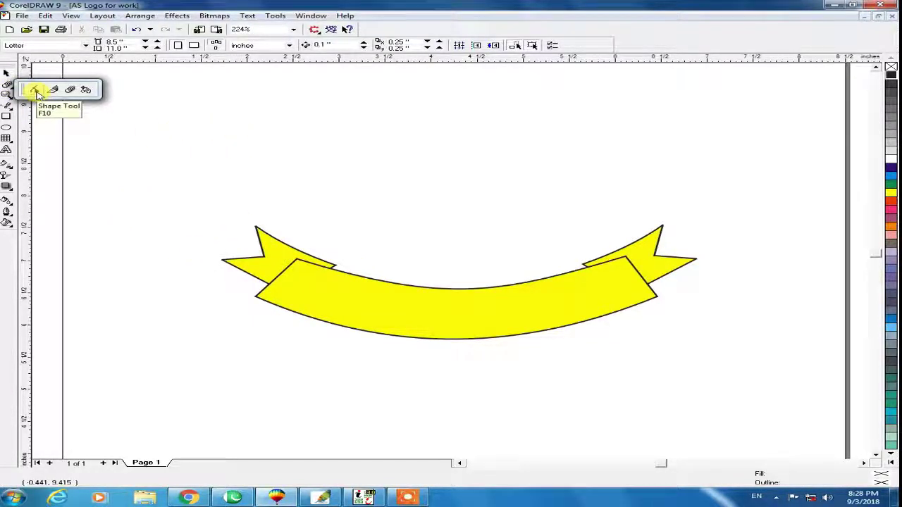
click(6, 74)
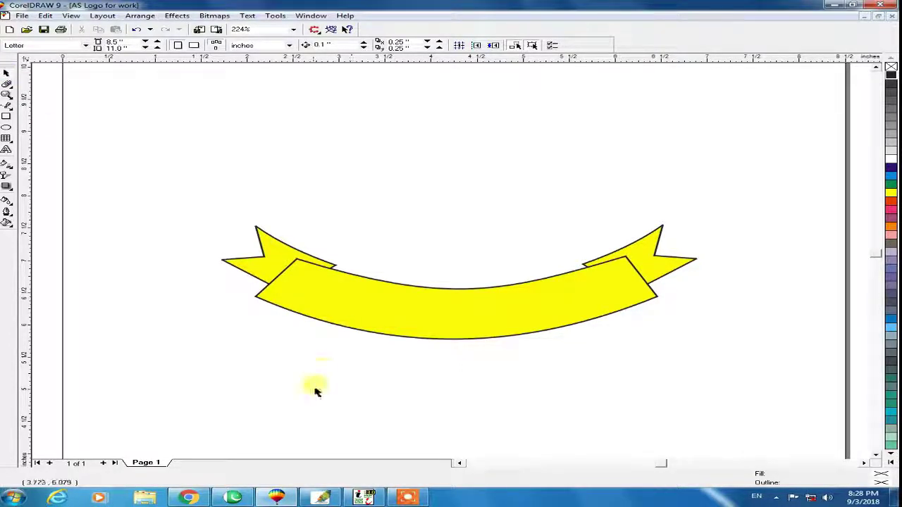
click(277, 498)
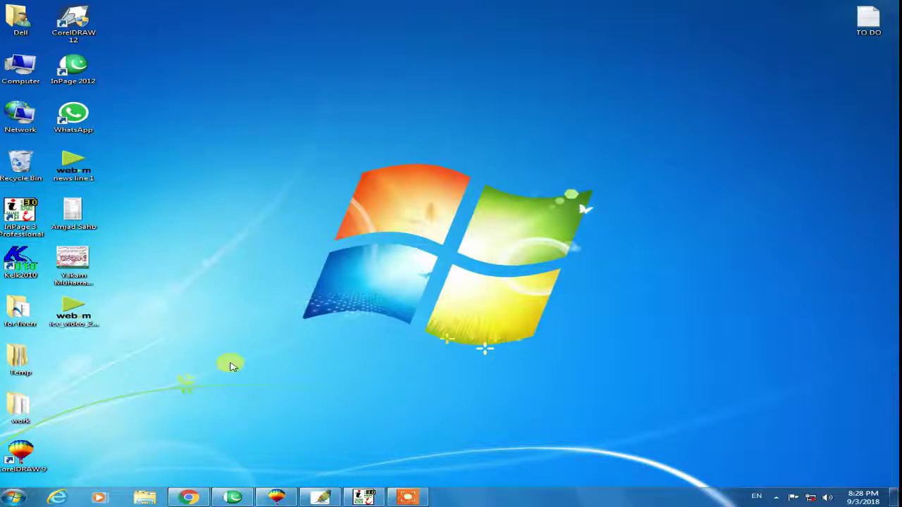
click(280, 499)
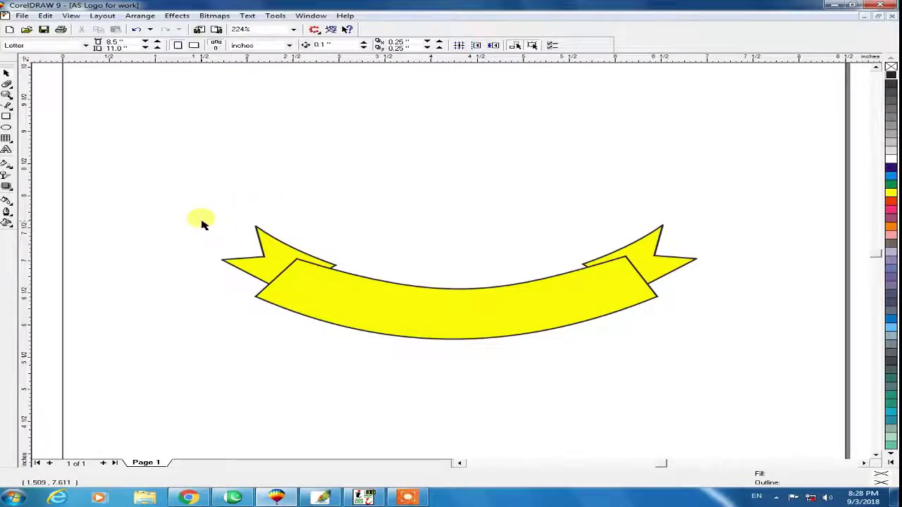
drag(181, 194, 713, 359)
click(235, 143)
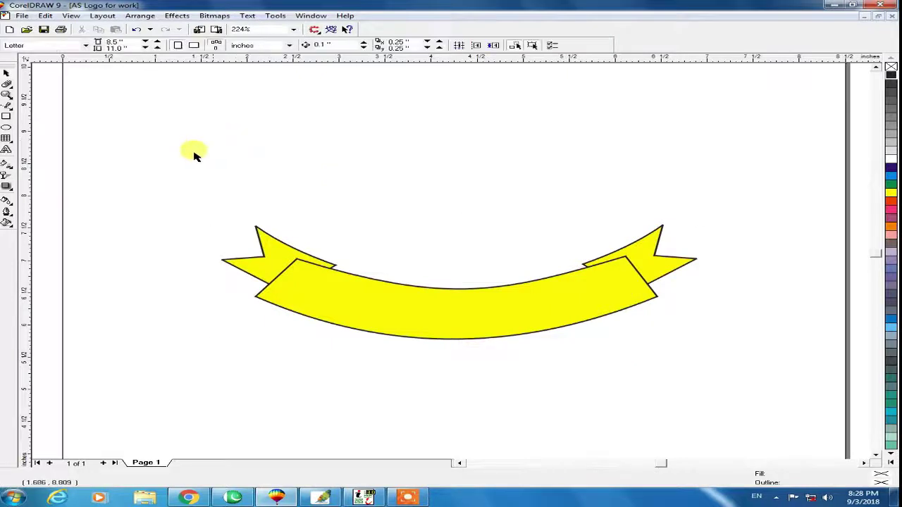
Move the grouped ribbon slightly up the page and keep it selected.
drag(590, 285, 590, 253)
click(560, 366)
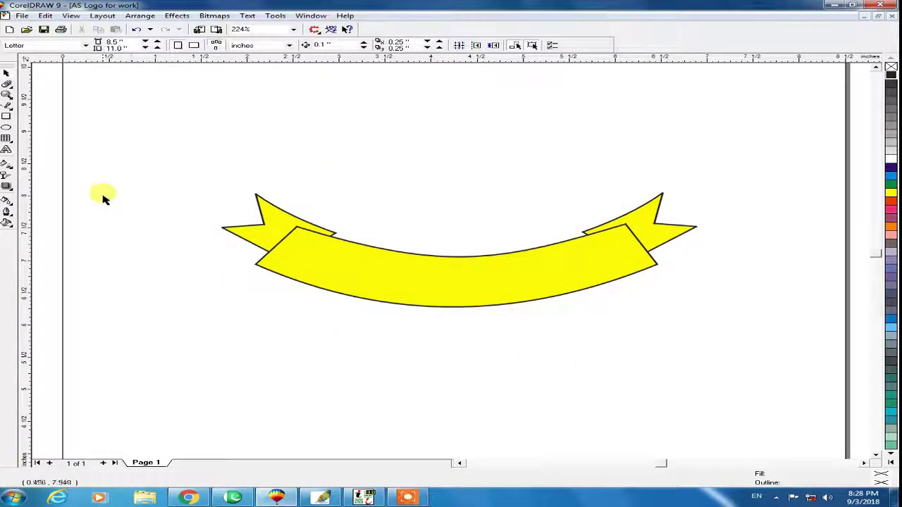
click(326, 252)
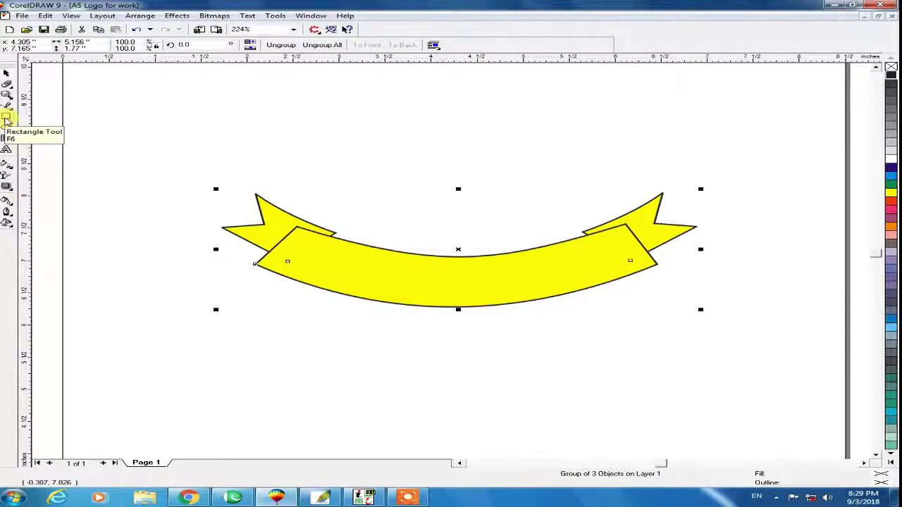
Draw an unfilled rectangle about 4.38 by 0.68 inches over the ribbon, spanning the lower corners of its main band.
click(6, 117)
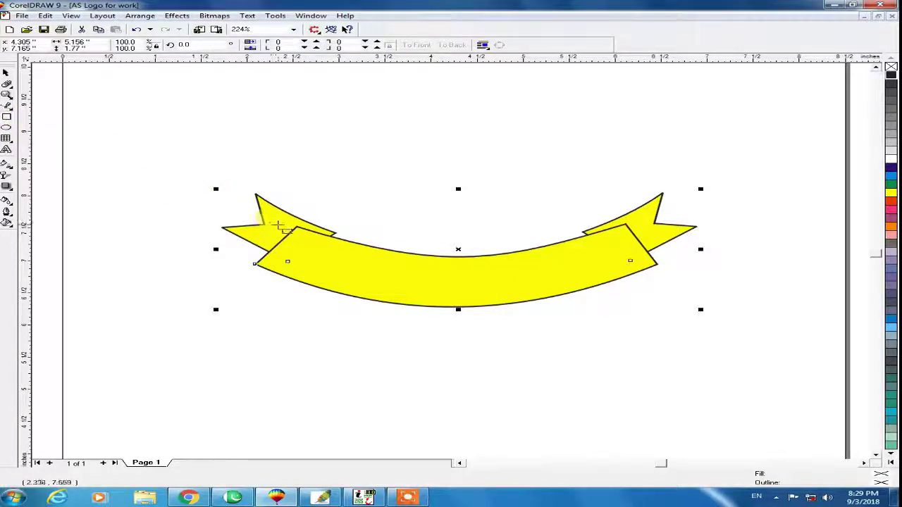
drag(255, 223, 658, 266)
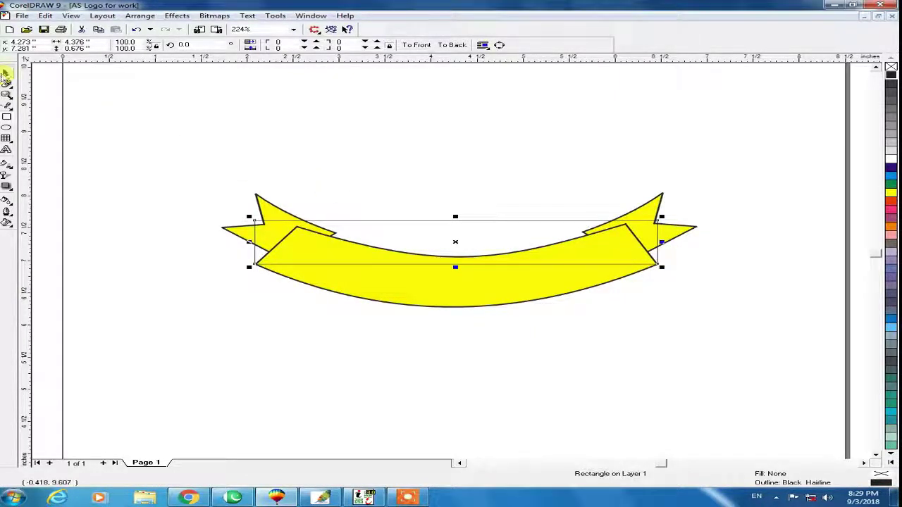
click(5, 75)
click(482, 234)
click(478, 222)
Convert the new rectangle over the ribbon to curves.
key(F2)
drag(213, 176, 704, 312)
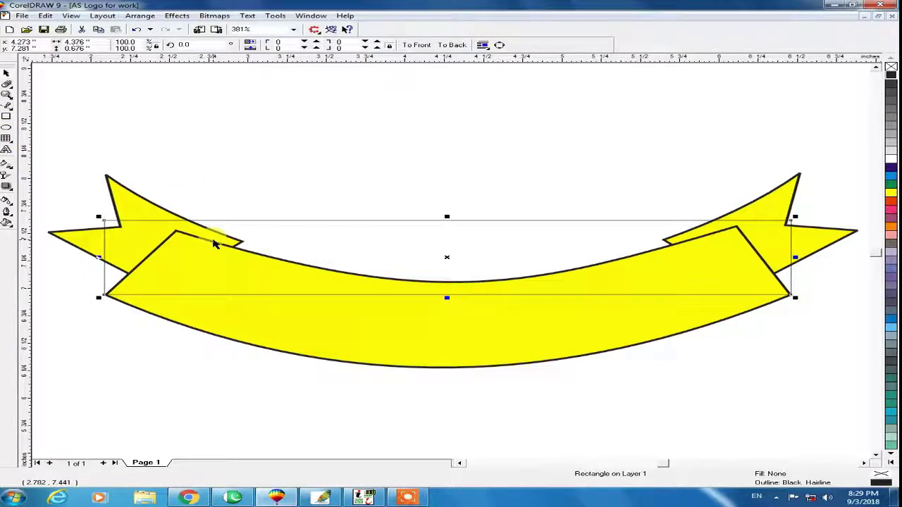
key(ctrl+q)
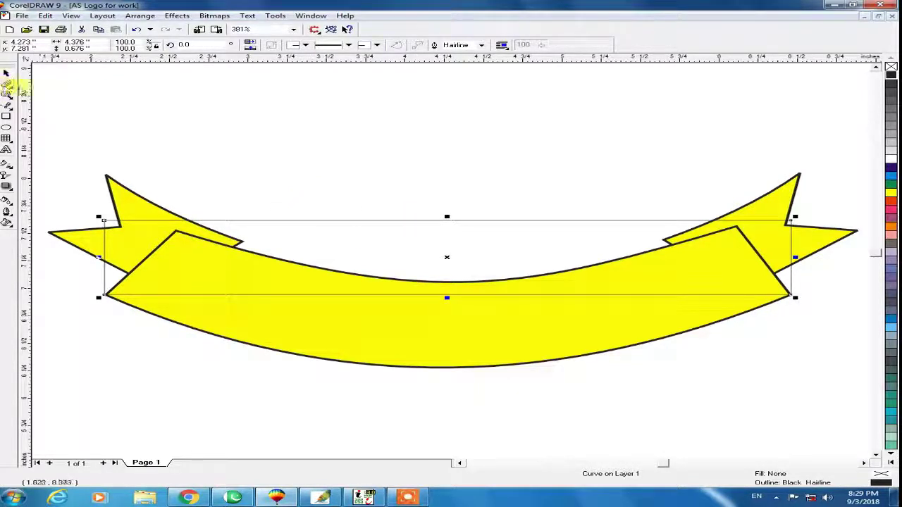
Using the Shape tool, convert the rectangle's bottom edge from a line to a curve at its midpoint.
click(7, 85)
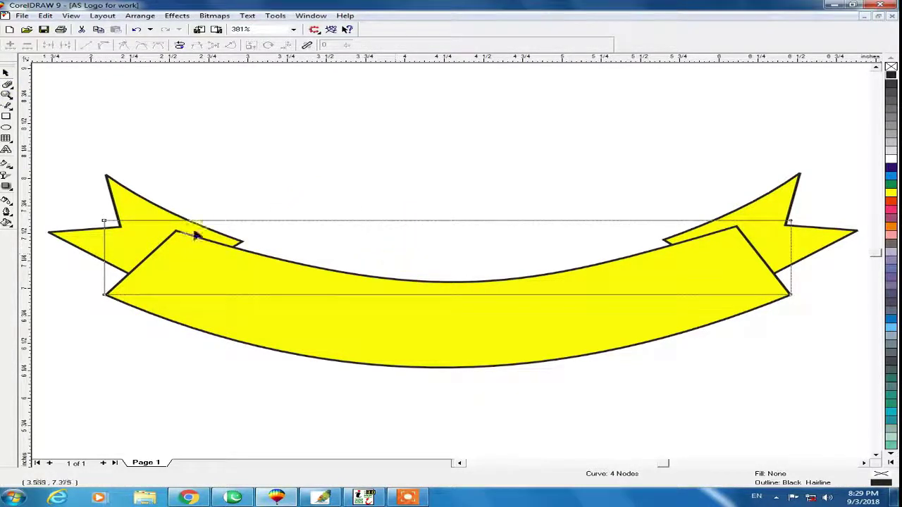
click(5, 74)
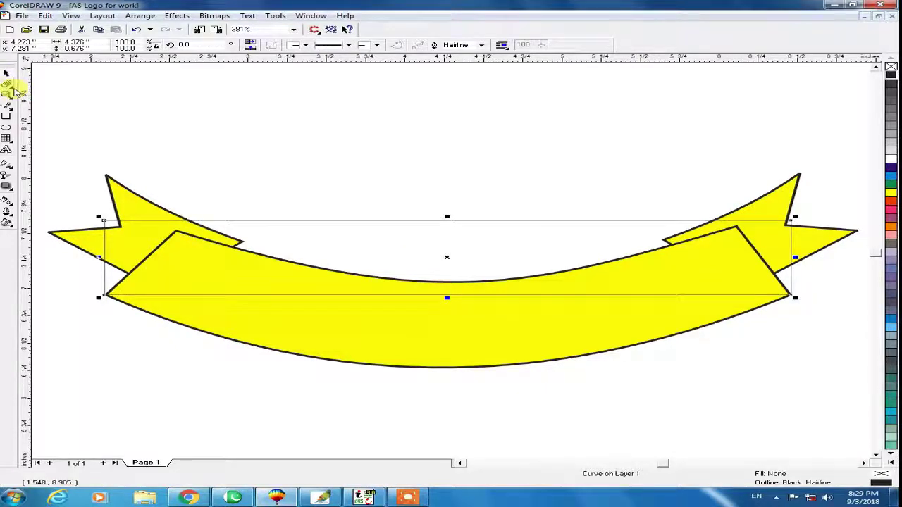
click(14, 90)
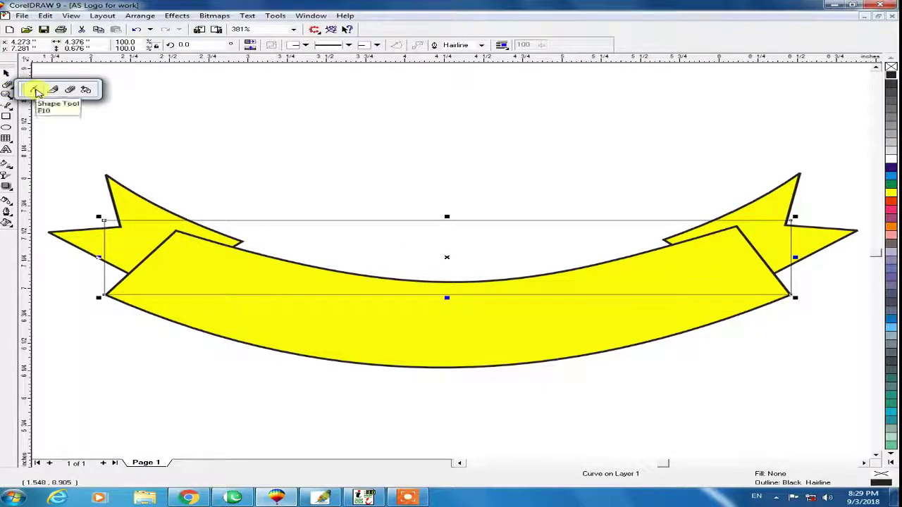
click(37, 92)
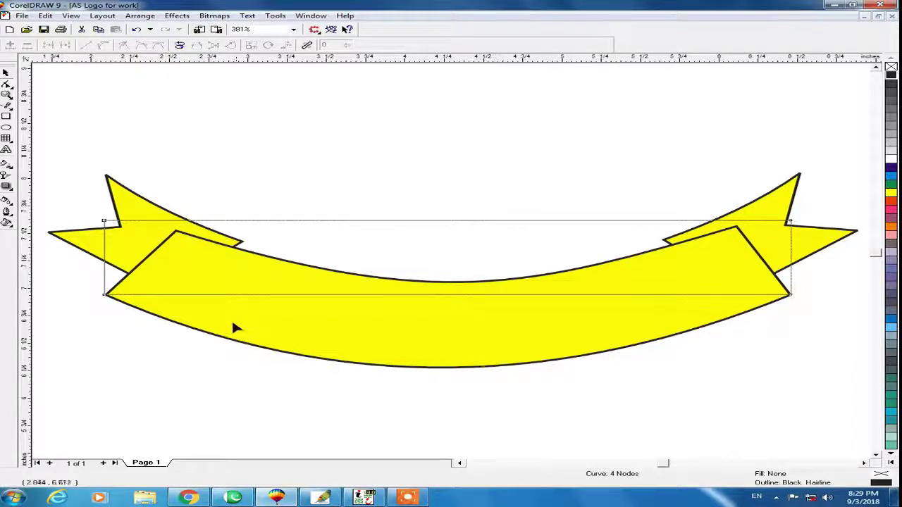
click(445, 296)
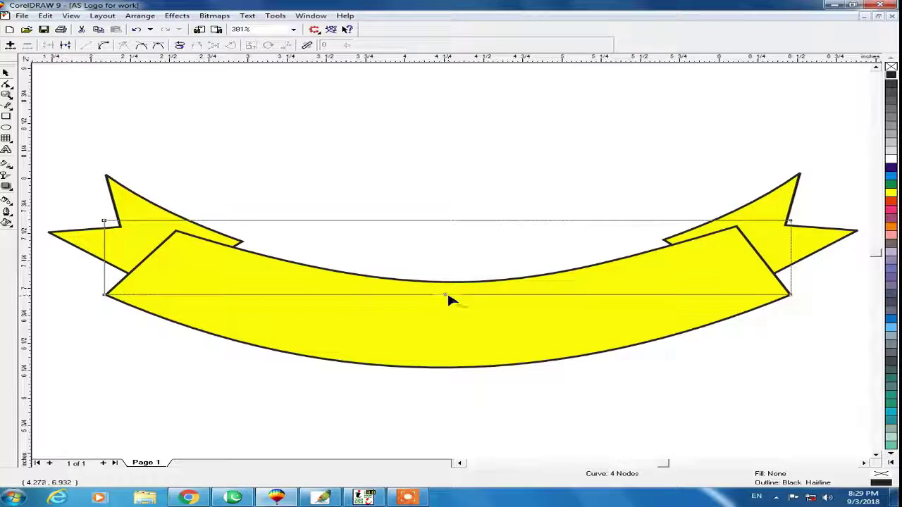
key(F2)
drag(427, 286, 467, 322)
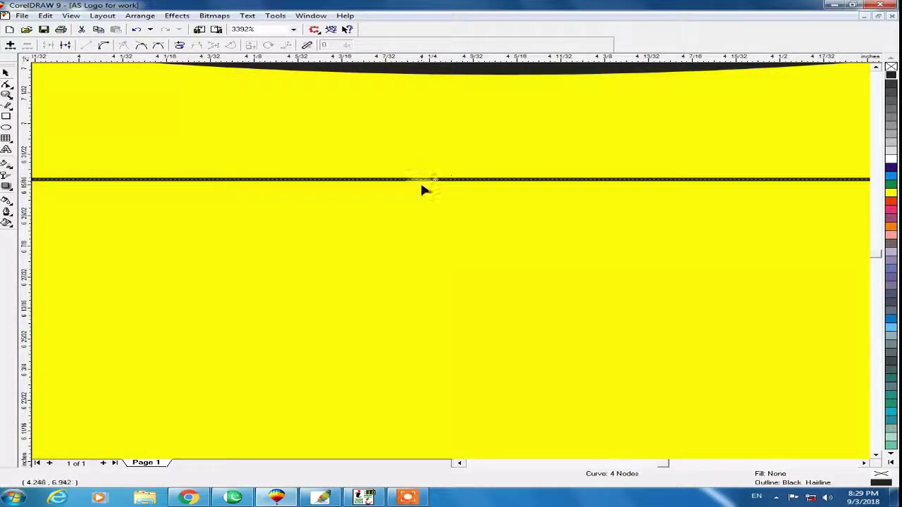
key(F3)
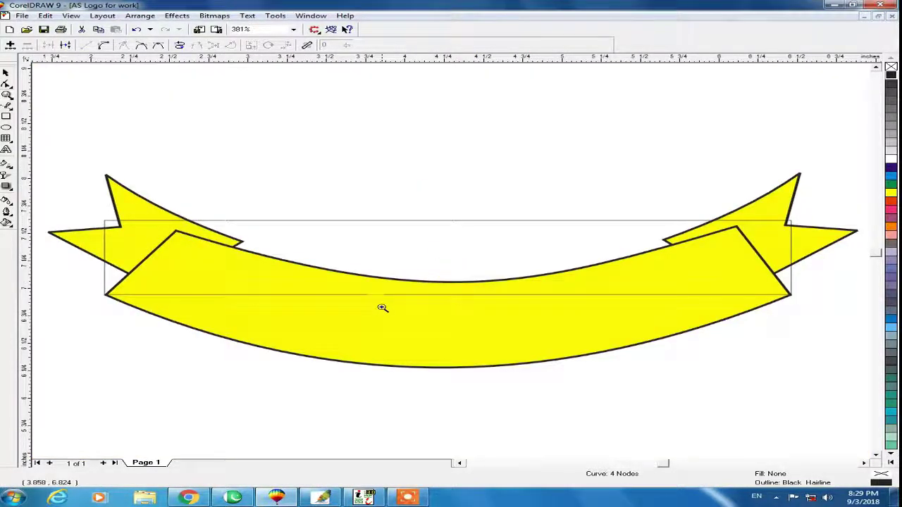
click(7, 82)
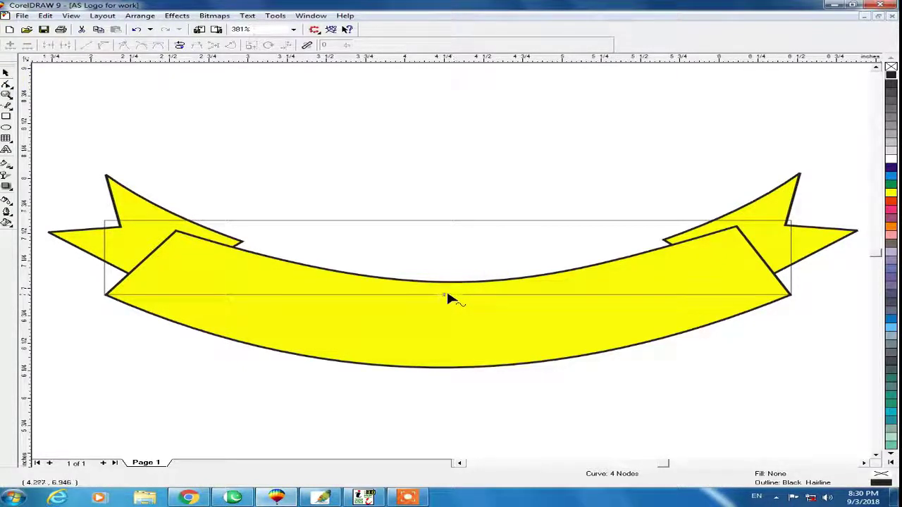
click(445, 294)
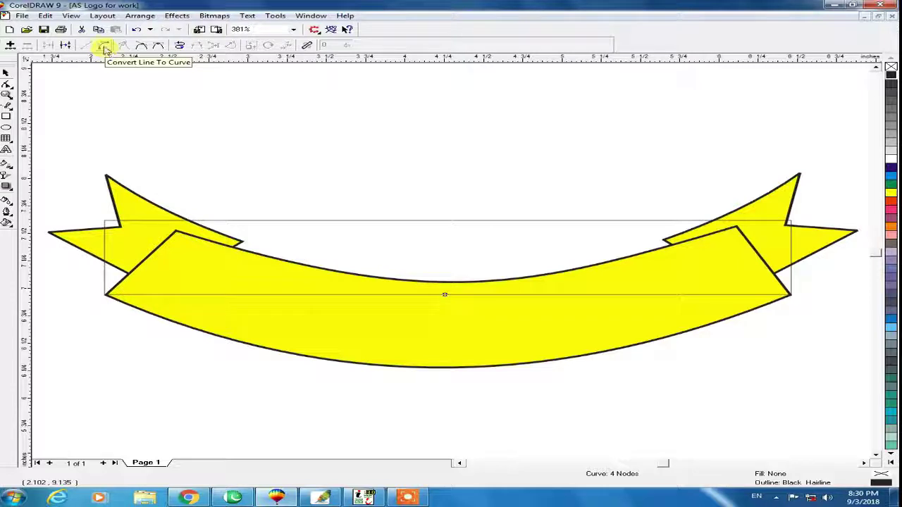
click(103, 47)
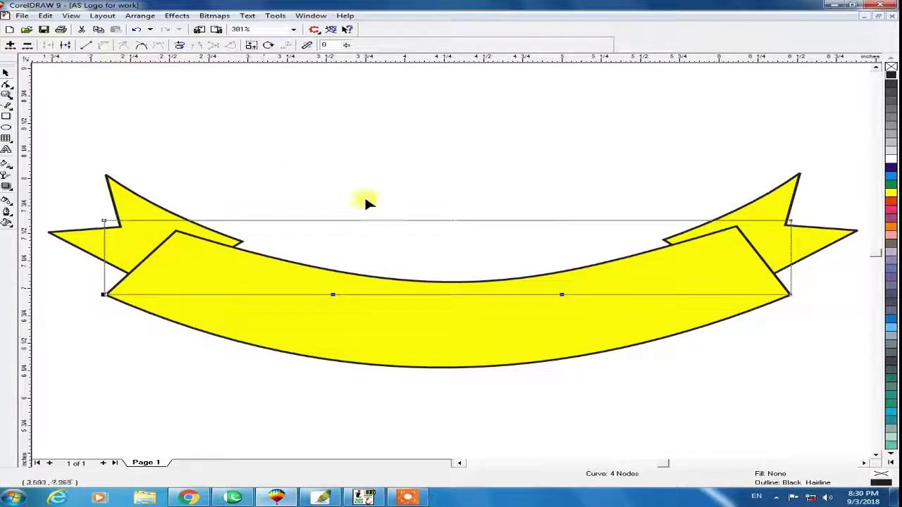
Bend the rectangle's bottom edge onto the ribbon's lower outline, and convert its top edge to a curve bent down to the band's upper outline.
drag(441, 296, 444, 370)
drag(445, 368, 446, 367)
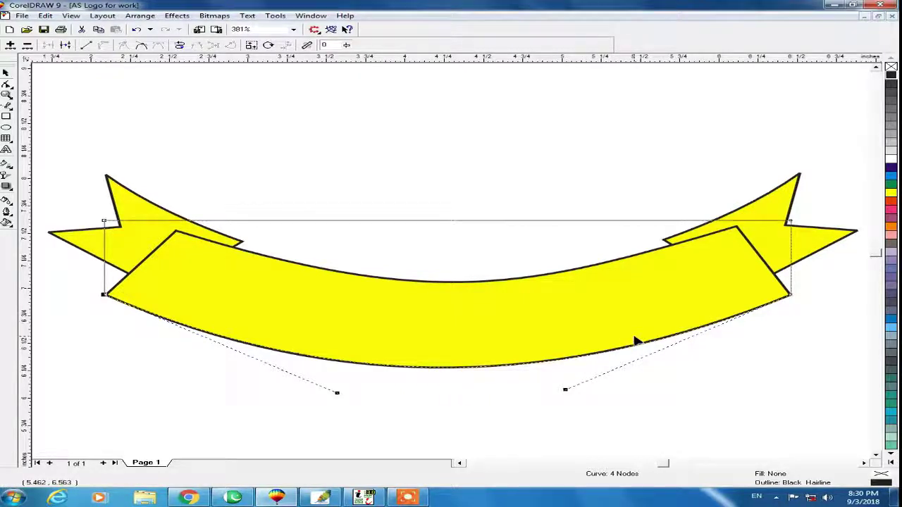
click(447, 221)
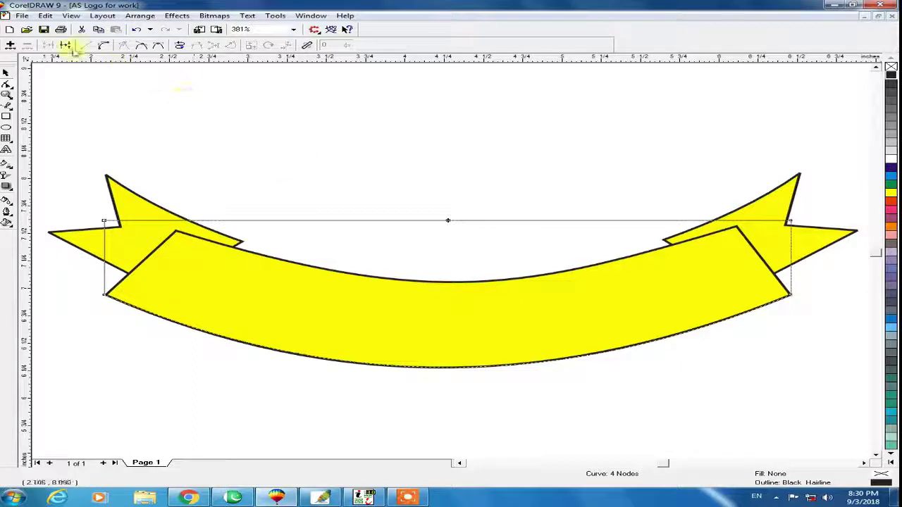
click(104, 45)
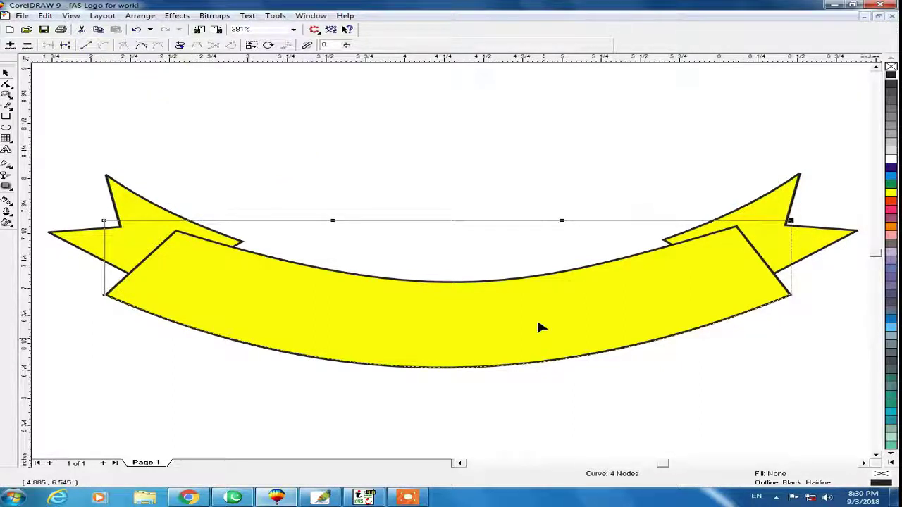
drag(446, 220, 456, 282)
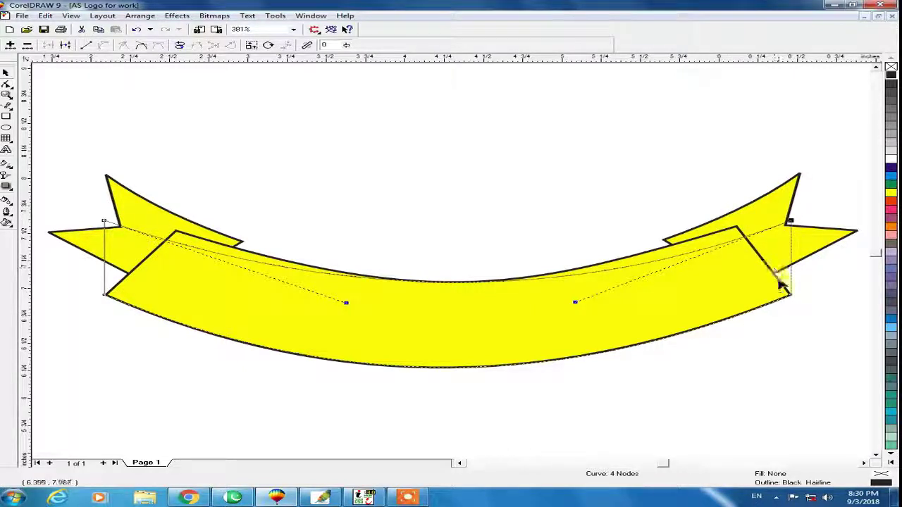
Move the curve's upper-right node onto the upper-right corner of the ribbon's main band.
key(F2)
drag(696, 209, 818, 310)
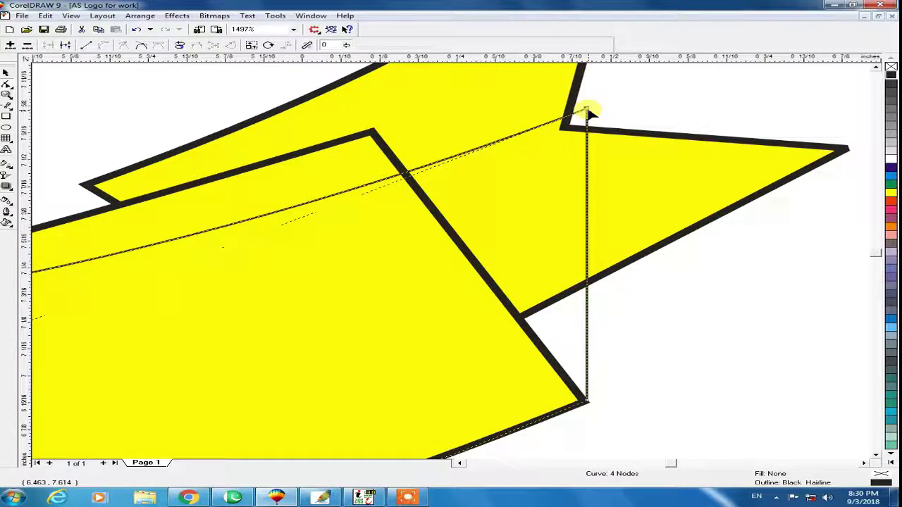
click(579, 108)
click(587, 108)
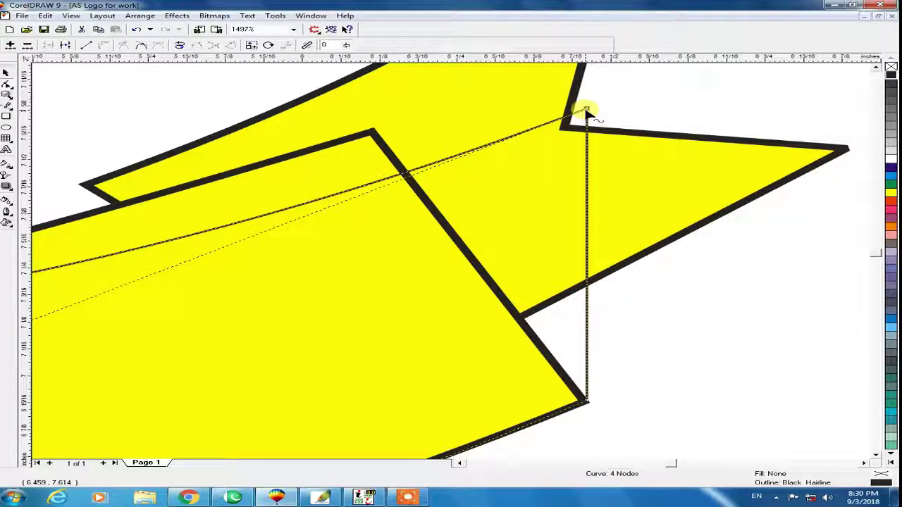
drag(587, 111, 375, 136)
key(F4)
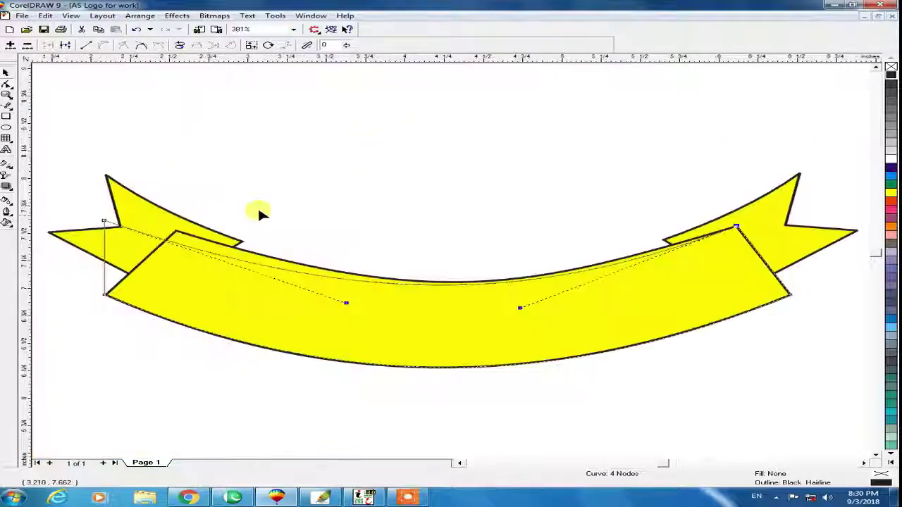
Move the curve's upper-left node onto the upper-left corner of the ribbon's main band.
key(F2)
drag(74, 200, 213, 298)
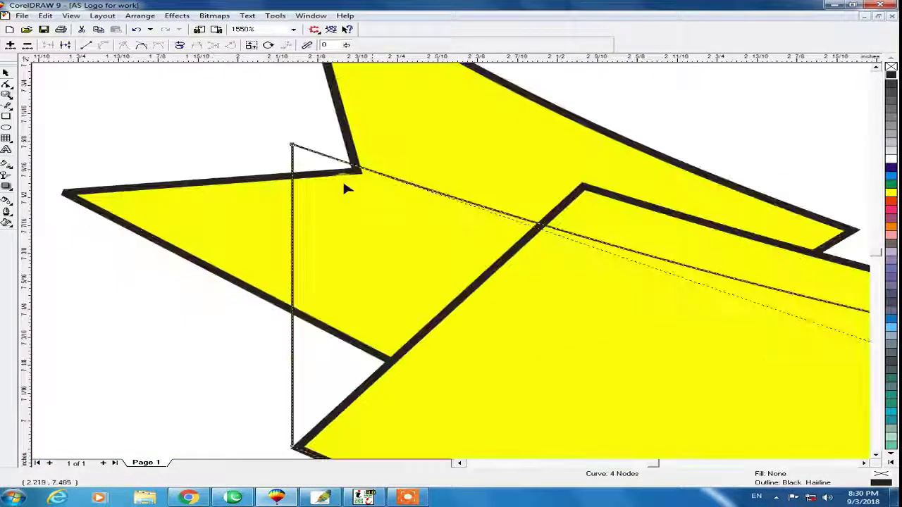
drag(293, 146, 585, 189)
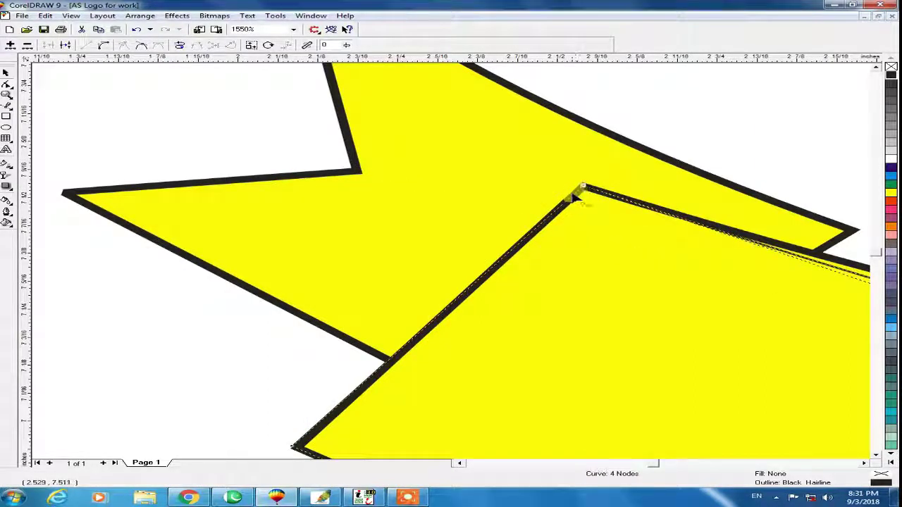
key(F4)
Adjust both control handles of the curve's top edge so it follows the upper outline of the ribbon's main band.
key(F2)
drag(106, 197, 795, 334)
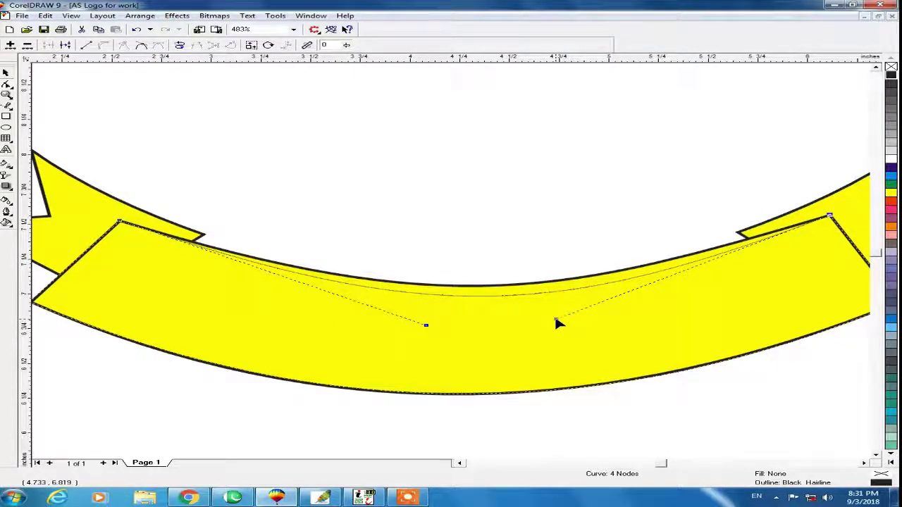
drag(557, 322, 552, 295)
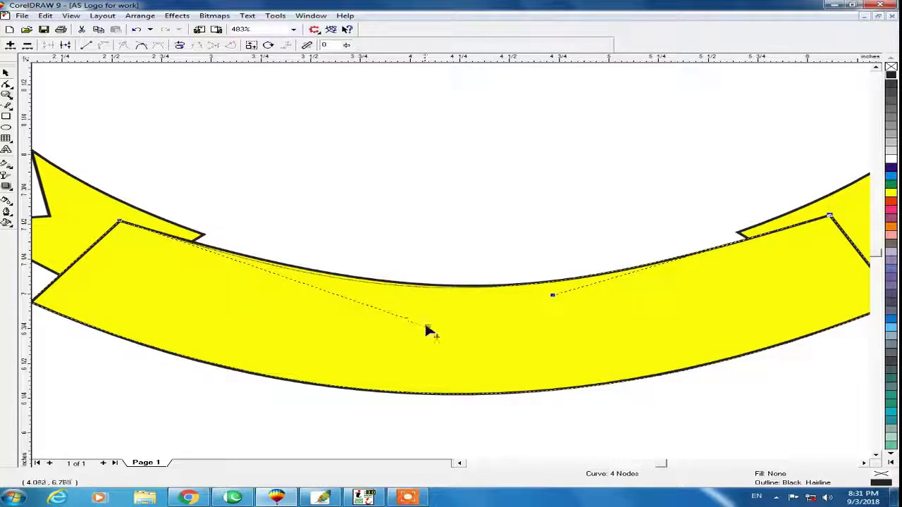
drag(427, 327, 441, 325)
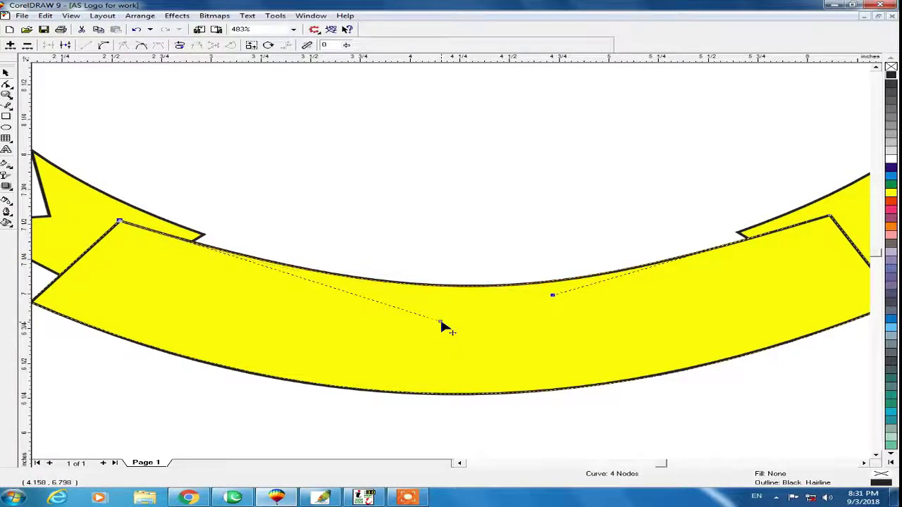
click(5, 73)
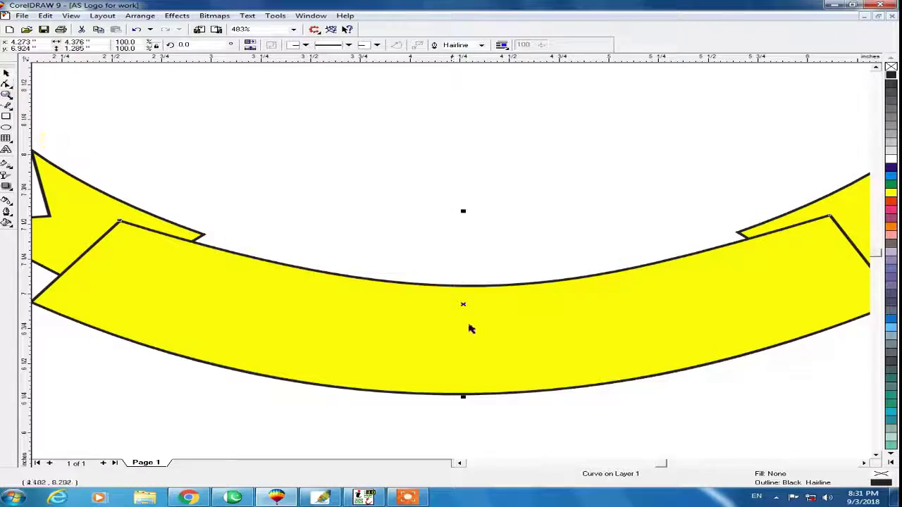
key(F4)
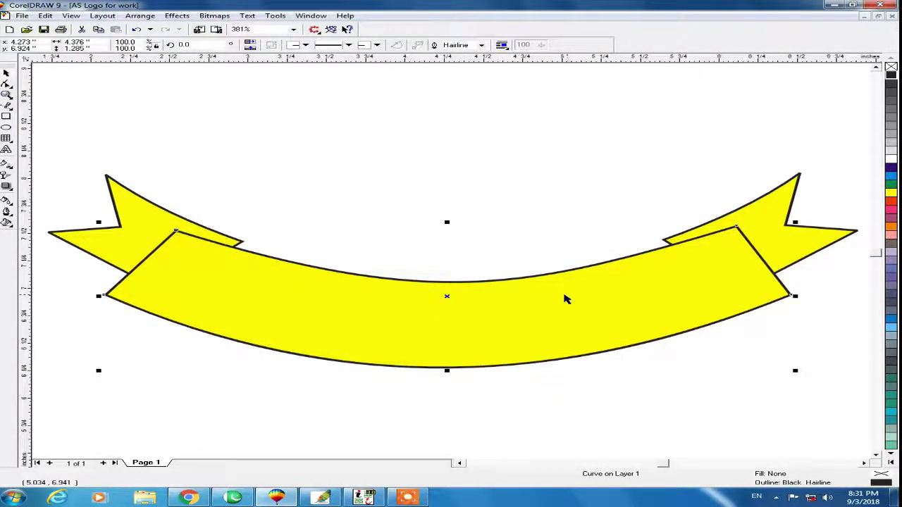
key(F3)
drag(514, 275, 511, 360)
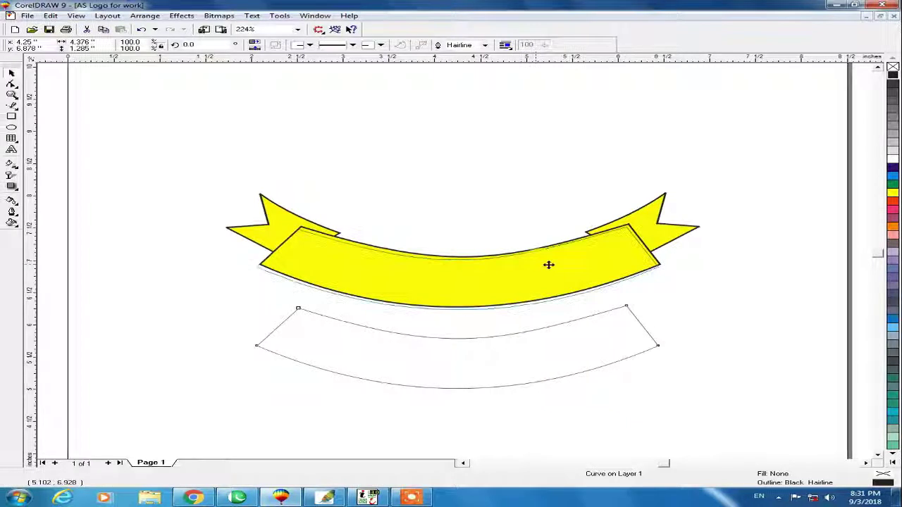
drag(548, 265, 549, 263)
key(ctrl+z)
key(ctrl+z)
click(625, 304)
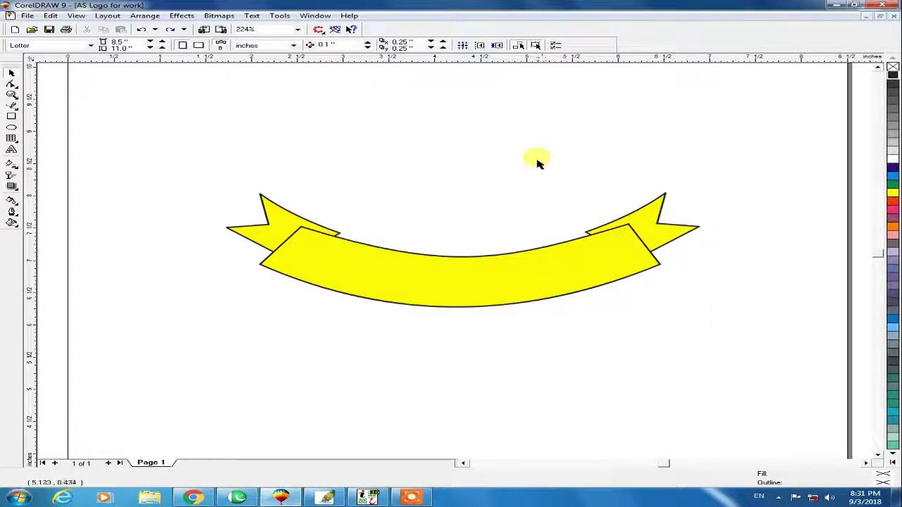
key(F2)
drag(542, 159, 745, 293)
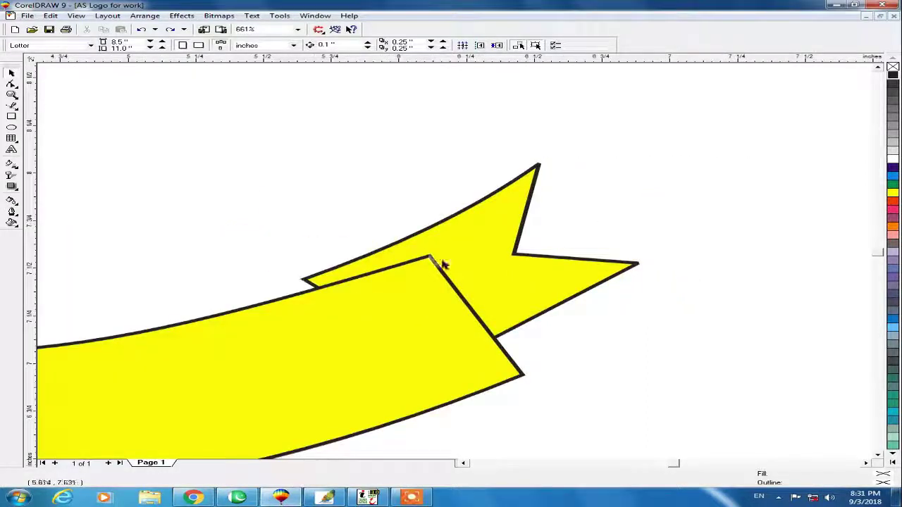
click(489, 204)
right_click(490, 204)
click(581, 139)
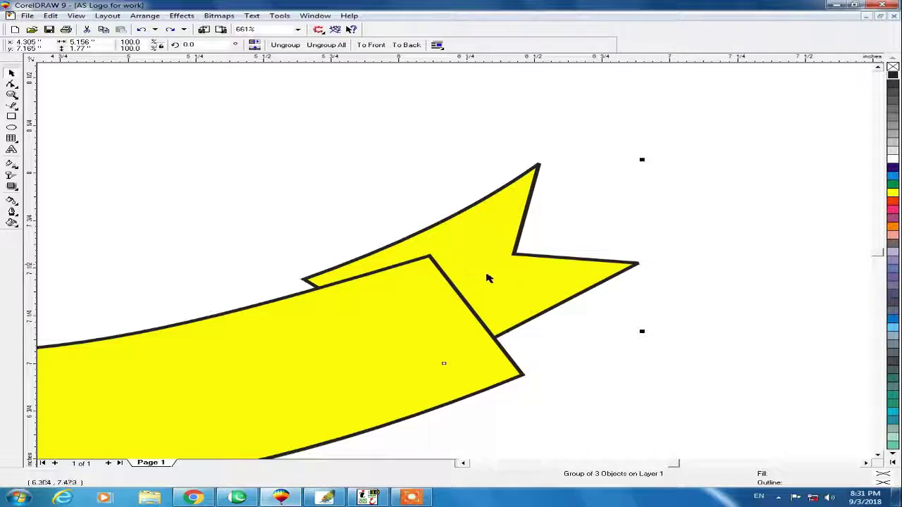
key(F3)
click(702, 199)
key(F2)
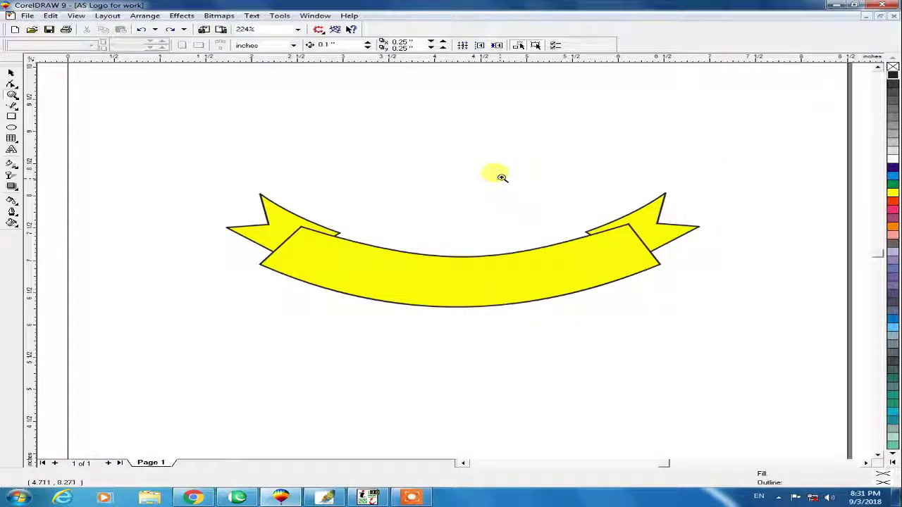
click(552, 171)
Draw an unfilled rectangle about 0.99 by 0.65 inches starting at the right tail's inner tip, and convert it to curves.
key(F3)
key(F2)
drag(446, 268, 623, 375)
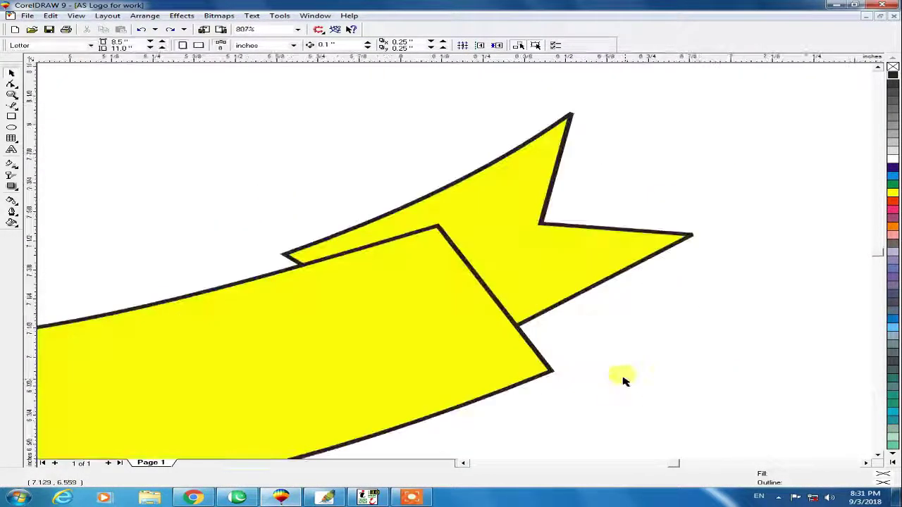
click(11, 120)
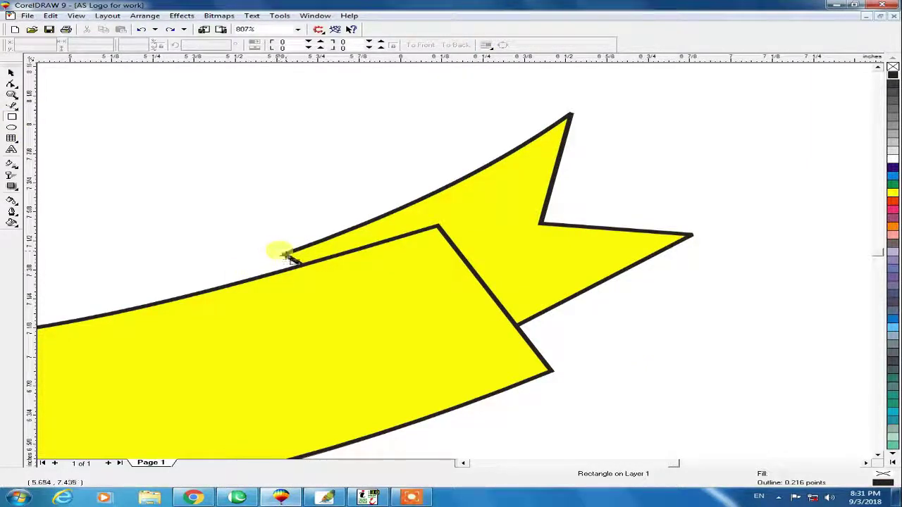
mouse_move(282, 252)
mouse_down()
mouse_move(493, 352)
mouse_move(635, 380)
mouse_move(612, 404)
mouse_up()
click(10, 73)
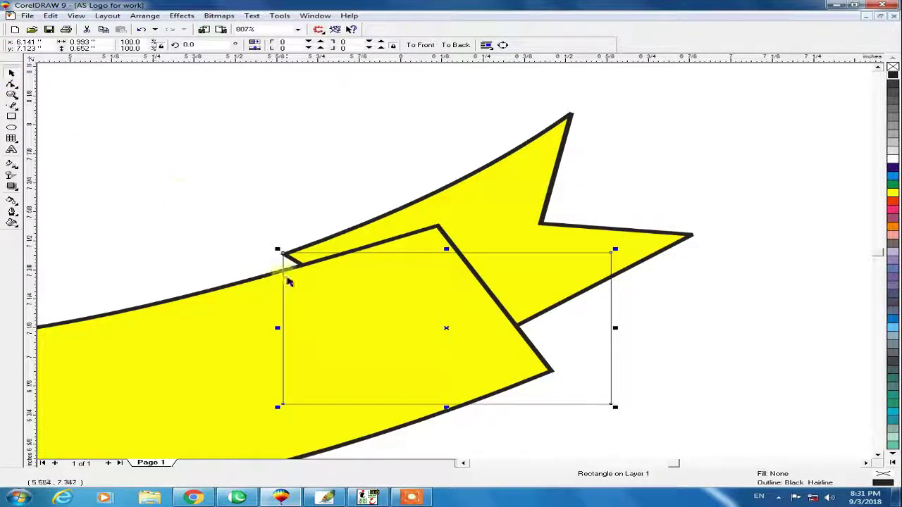
key(ctrl+q)
Rotate the converted rectangle about 34.4 degrees and position it over the ribbon's right tail.
click(601, 254)
drag(616, 251, 523, 197)
drag(543, 287, 576, 210)
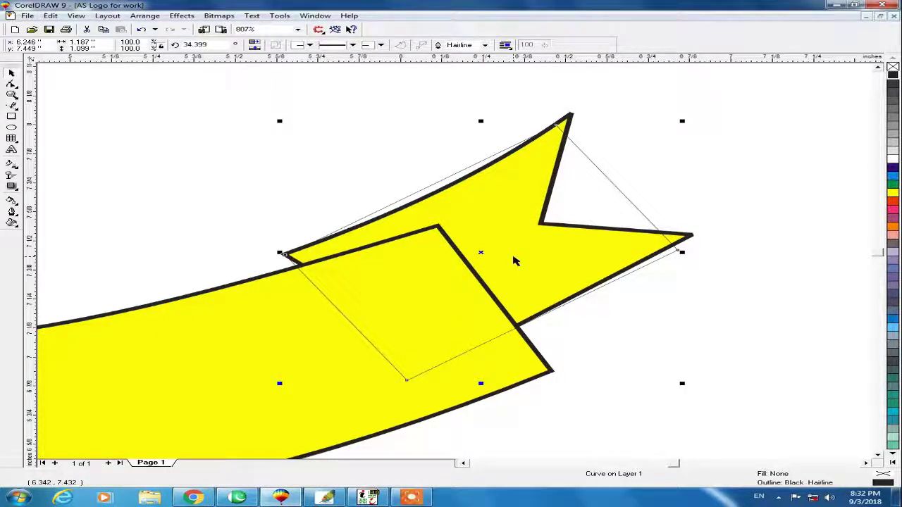
Move the rotated shape's outer corner nodes onto the right tail's two points and shift its lower inner node slightly up within the main band.
key(F10)
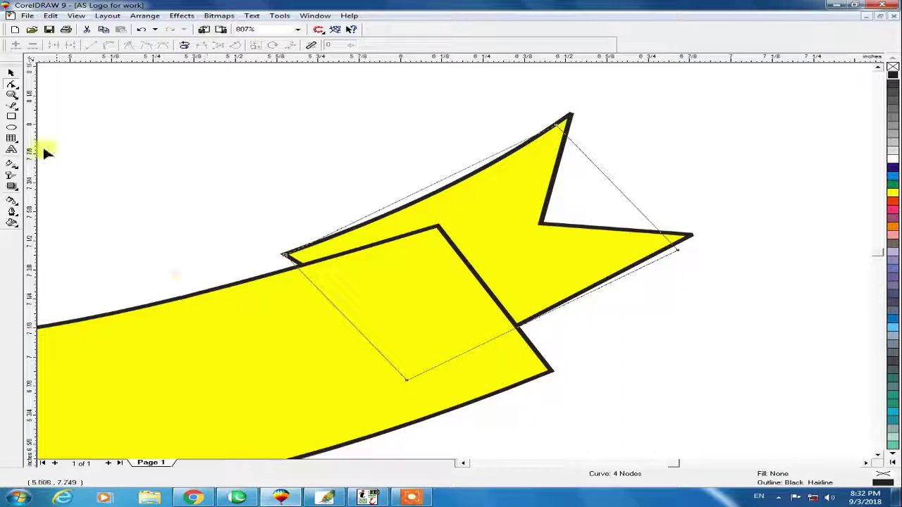
drag(409, 378, 439, 360)
drag(678, 251, 689, 235)
key(F2)
drag(534, 107, 602, 160)
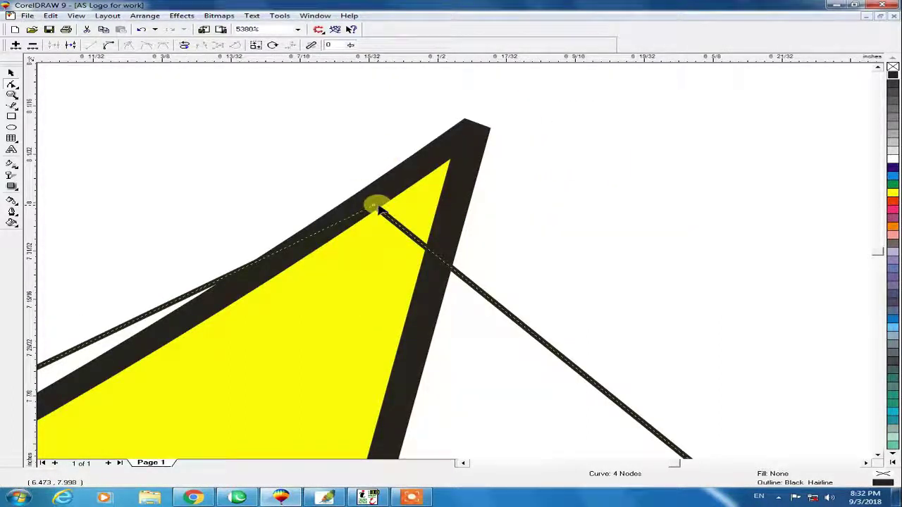
drag(376, 208, 466, 137)
key(F3)
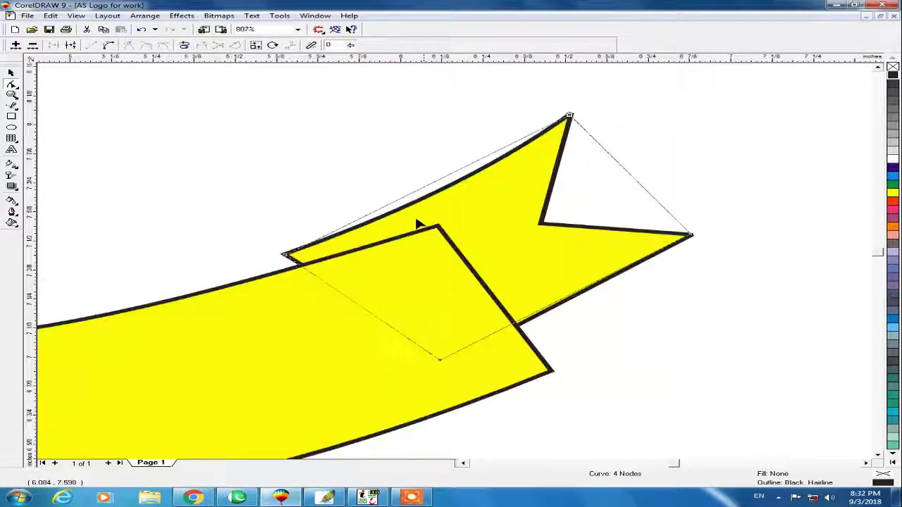
Add a node midway along the shape's outer edge and move it to the inner corner of the tail's notch.
double_click(628, 173)
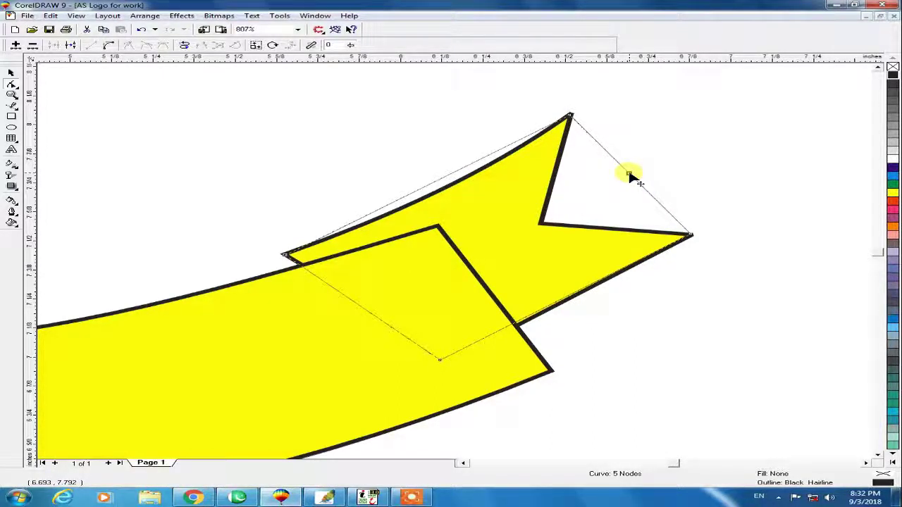
drag(629, 176, 539, 223)
click(617, 244)
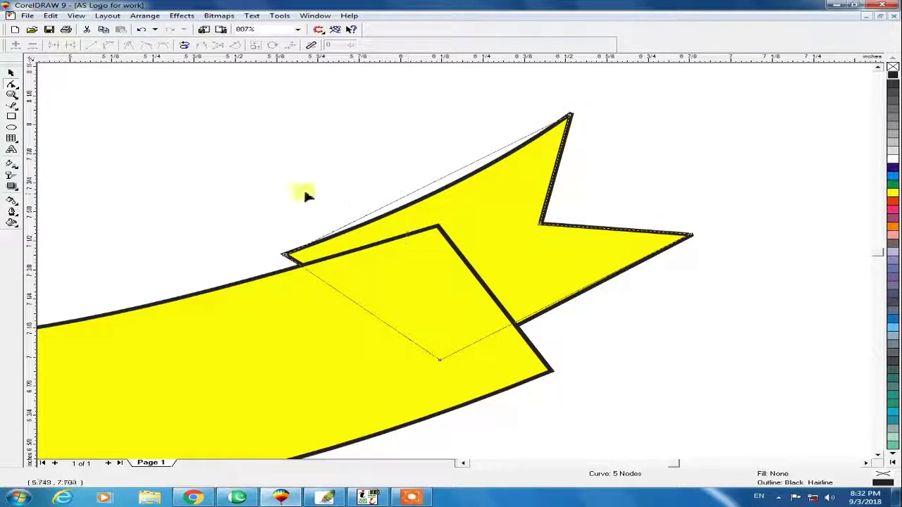
Convert the tail shape's upper edge to a curve and bend it onto the yellow tail's upper outline.
drag(224, 120, 574, 261)
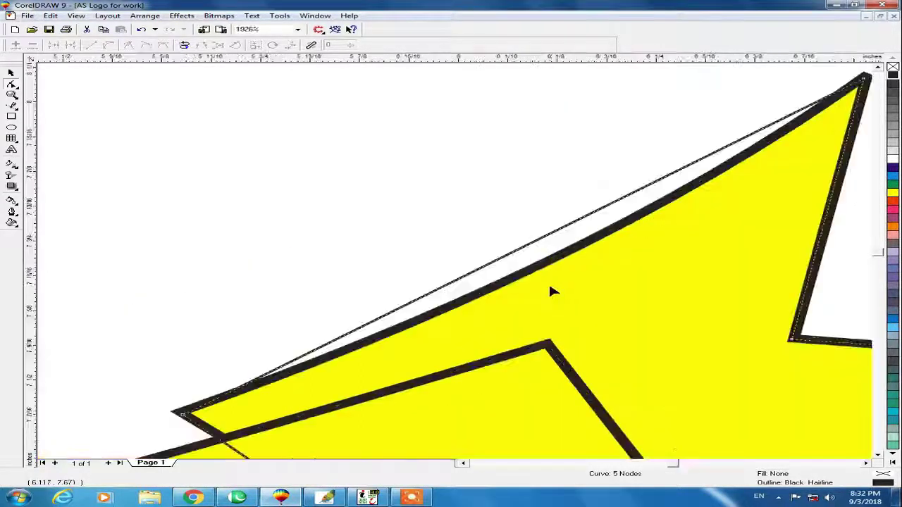
click(554, 233)
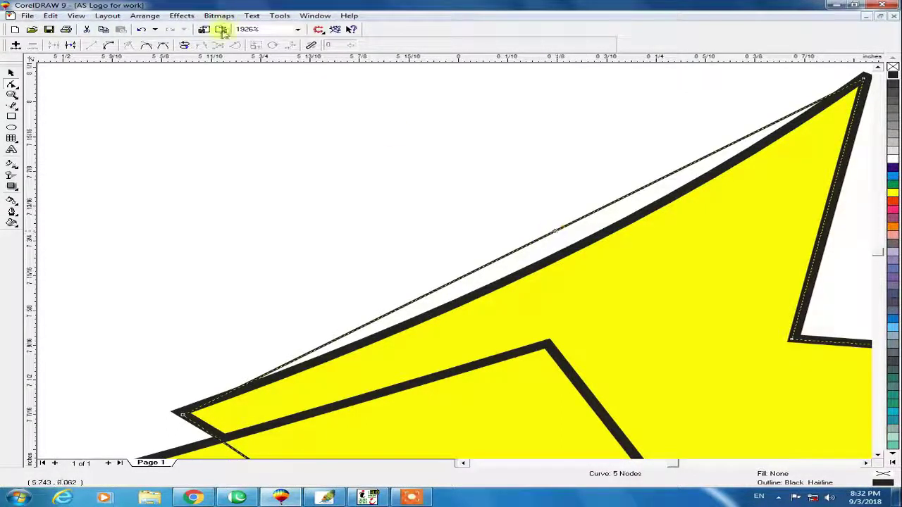
click(116, 47)
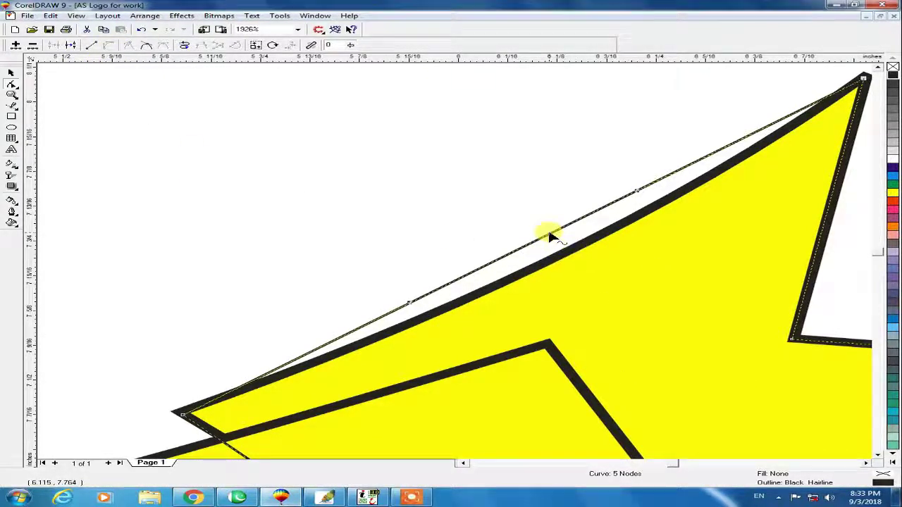
drag(552, 235, 578, 248)
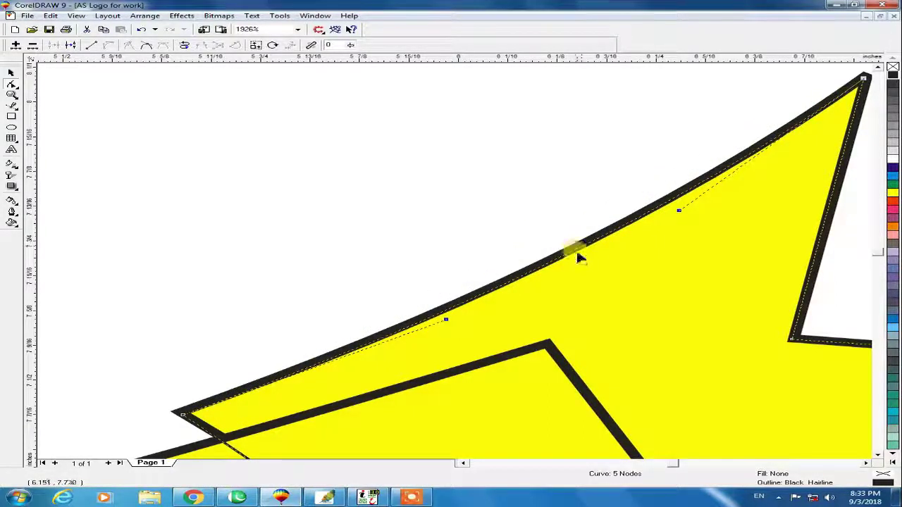
key(F3)
key(Escape)
Draw a Bezier line about 0.45 inches wide from the right tail's inner tip to the main band's upper-right corner.
click(12, 106)
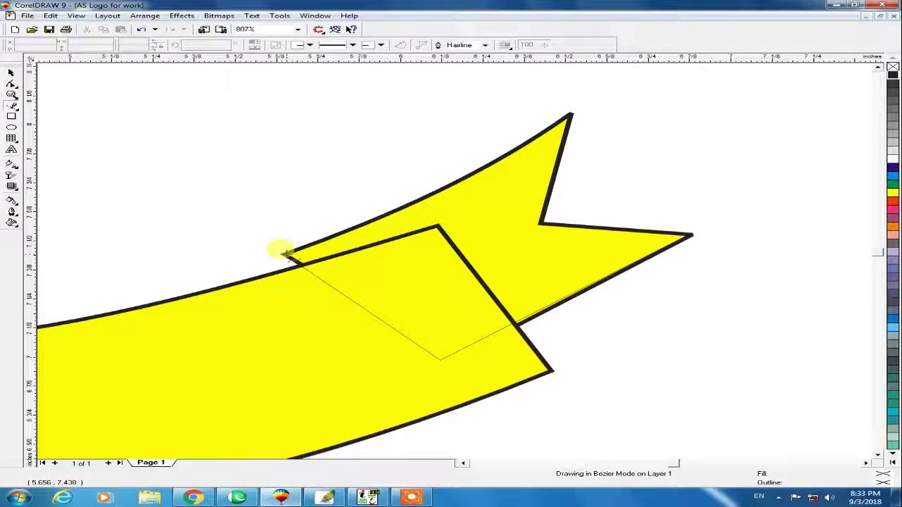
click(285, 254)
click(435, 229)
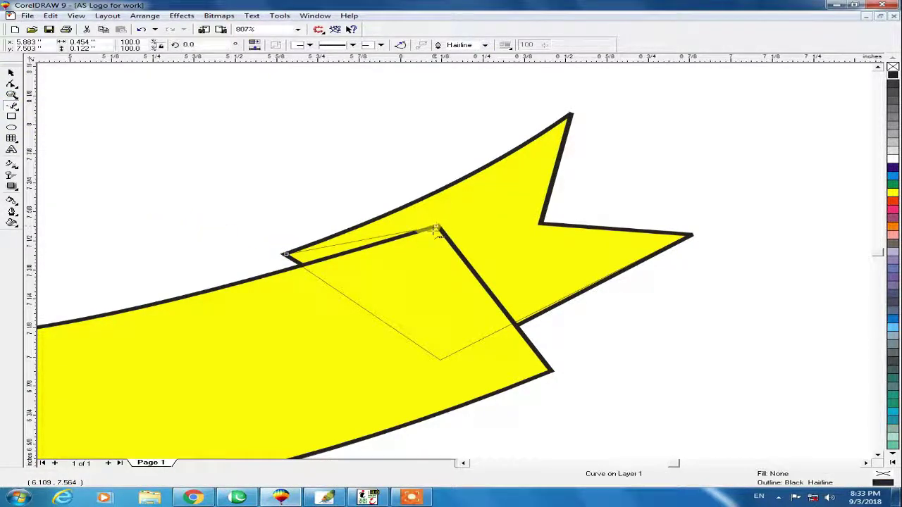
click(11, 74)
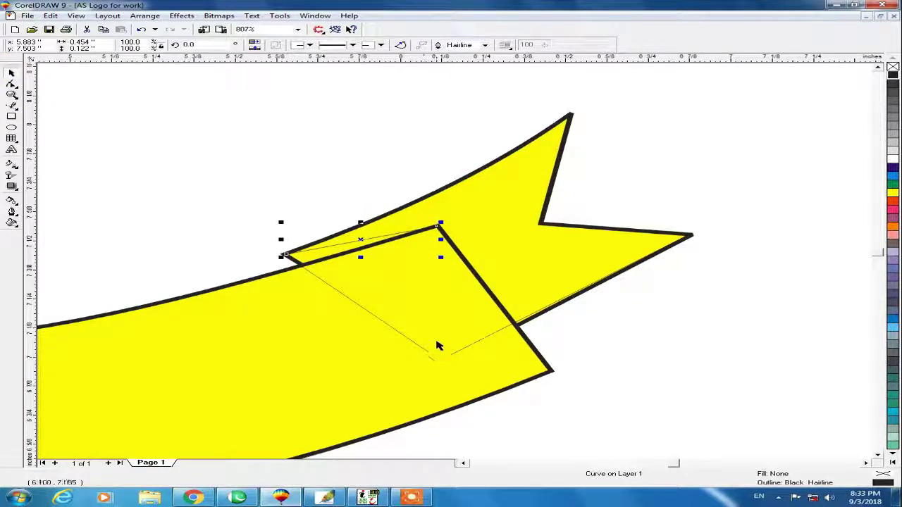
Set the right tail shape's outline width to 1 point.
click(453, 358)
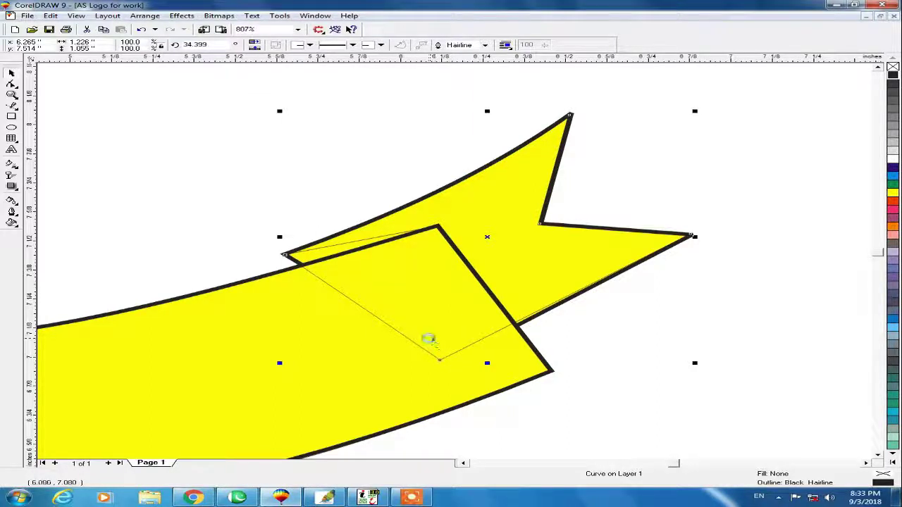
key(F12)
double_click(337, 195)
text(1)
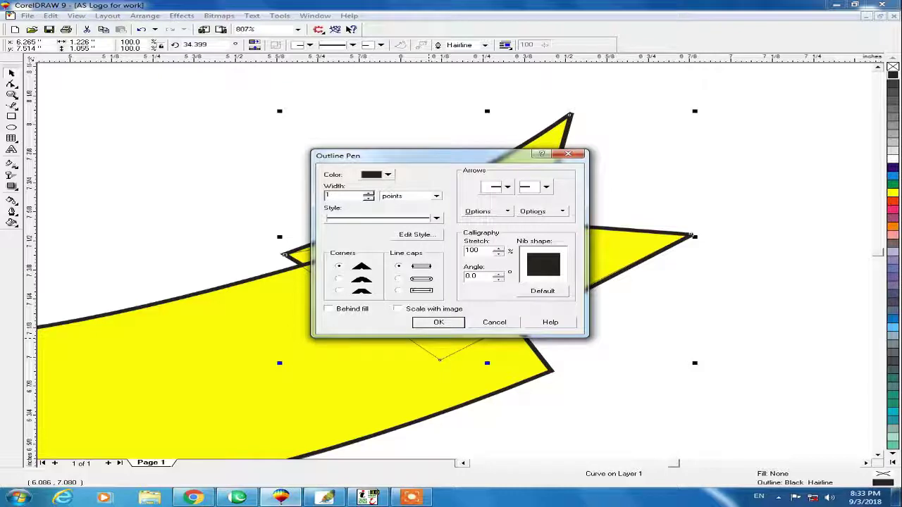
key(Return)
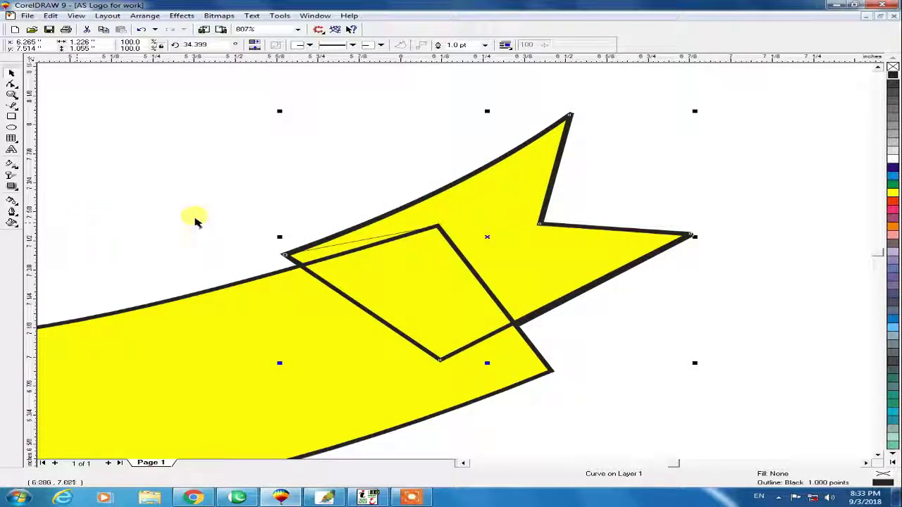
Set the outline width of the fold line between the right tail's inner tip and the band's corner to 1 point.
click(358, 245)
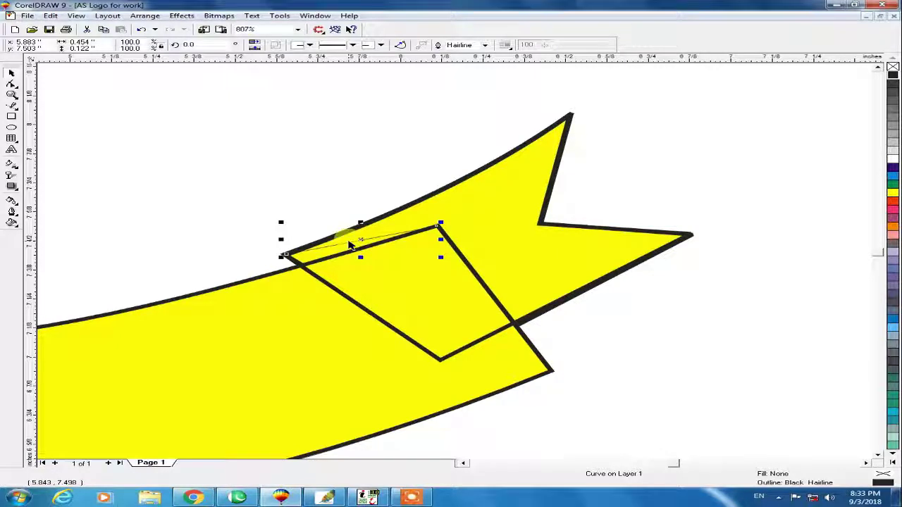
key(F12)
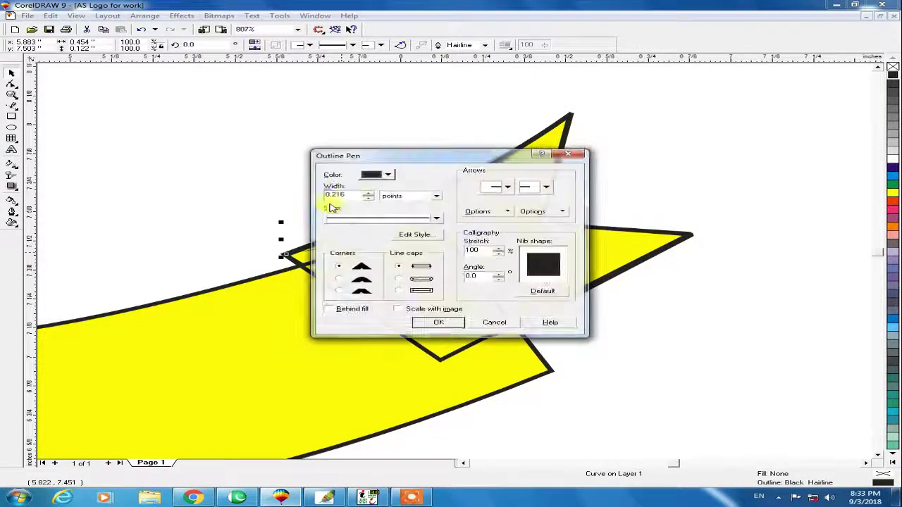
drag(351, 196, 191, 240)
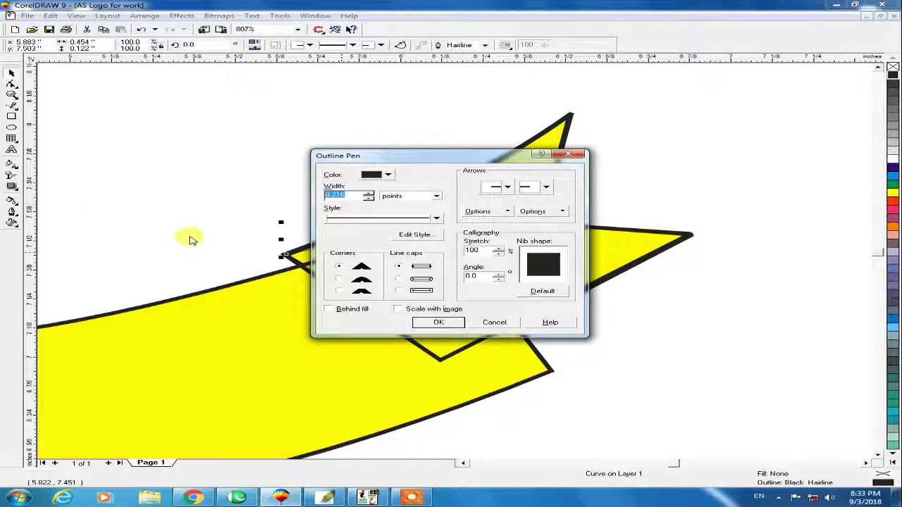
text(1)
key(Return)
click(250, 199)
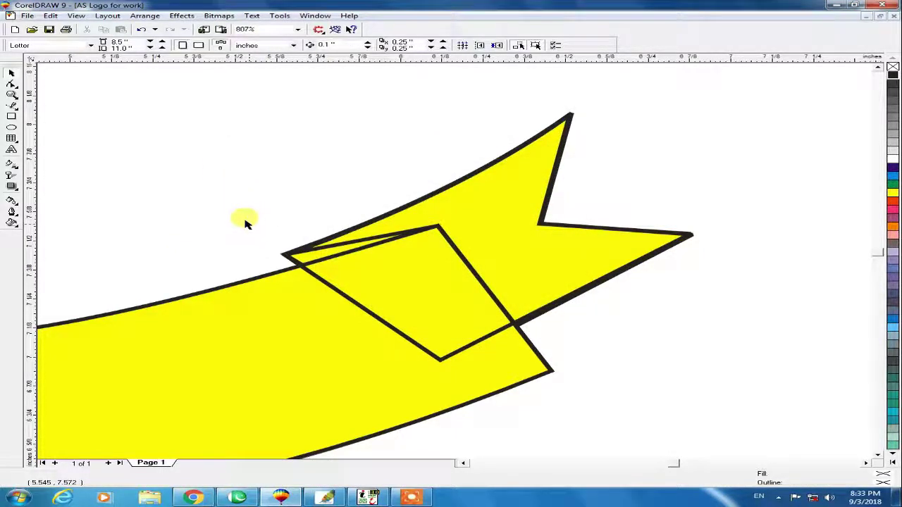
Group the right tail outline with its fold line and create a horizontally mirrored copy of the group.
key(F3)
drag(627, 271, 466, 363)
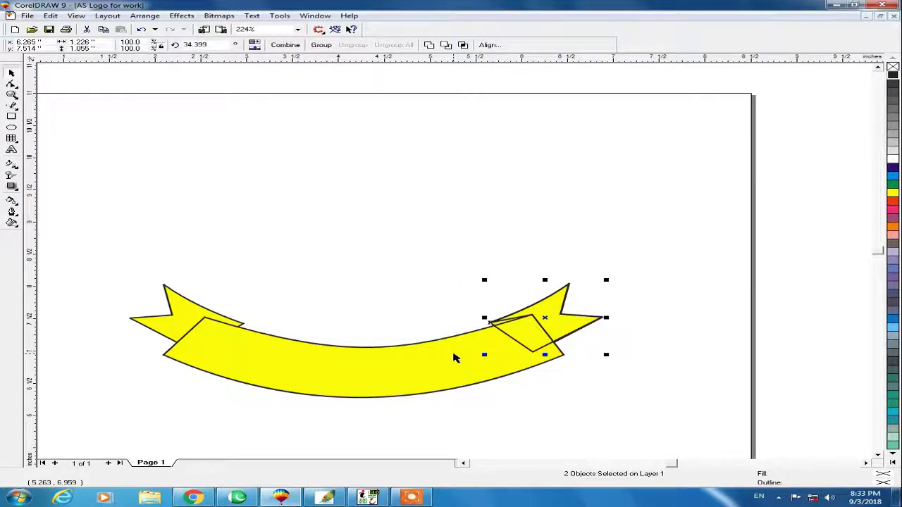
key(ctrl+g)
drag(606, 318, 458, 317)
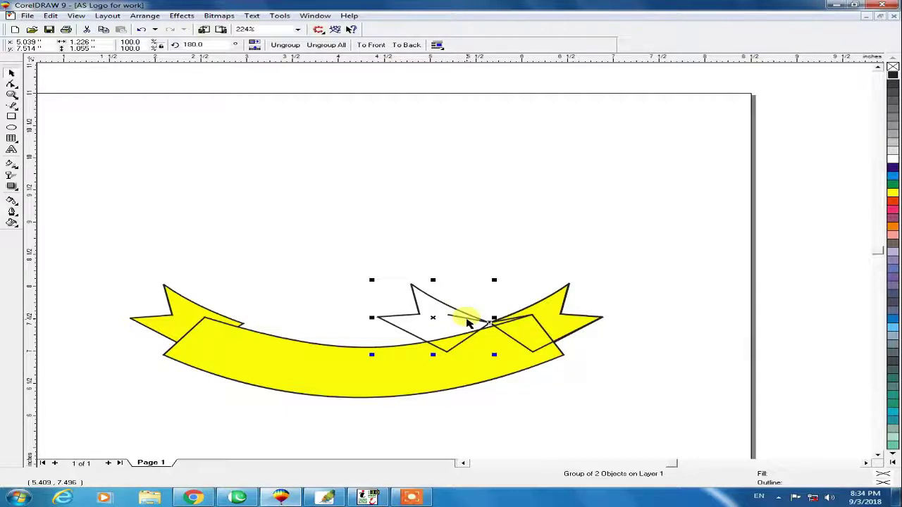
Move the mirrored tail group onto the yellow ribbon's left tail so the outlines match.
drag(465, 321, 210, 325)
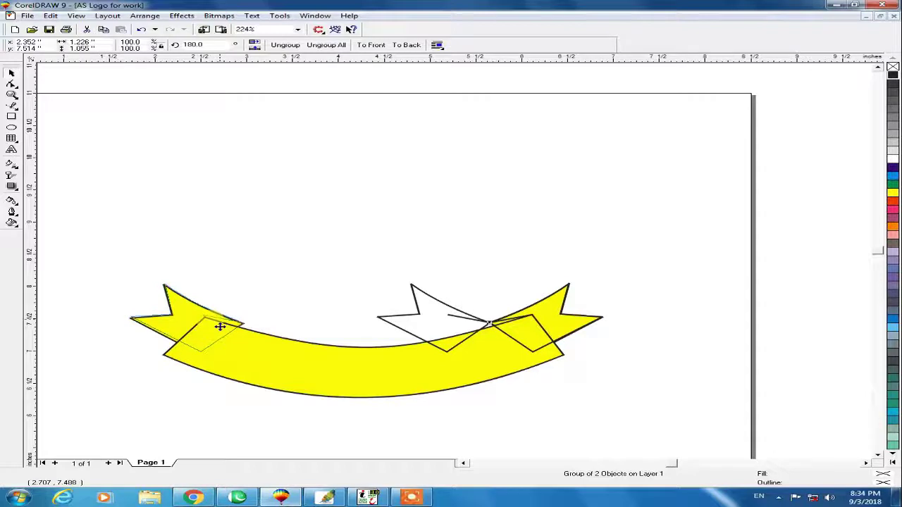
drag(220, 326, 221, 330)
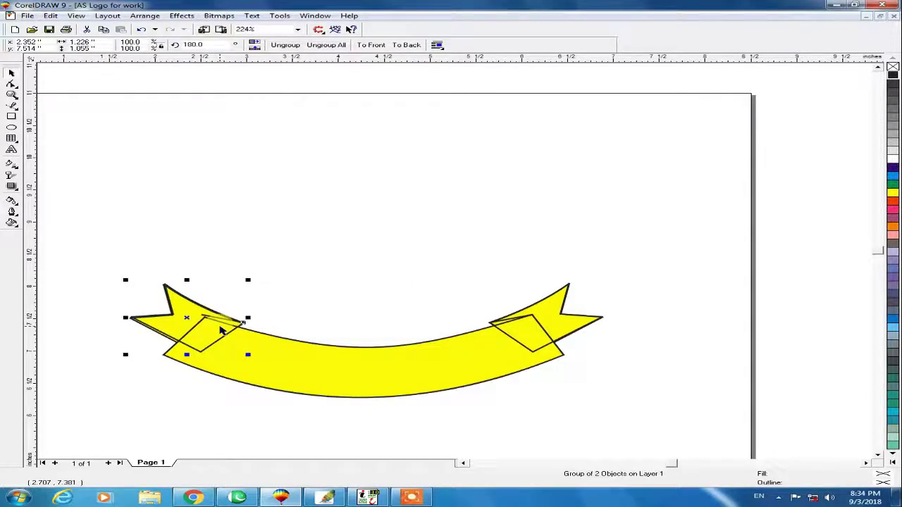
key(F3)
click(403, 361)
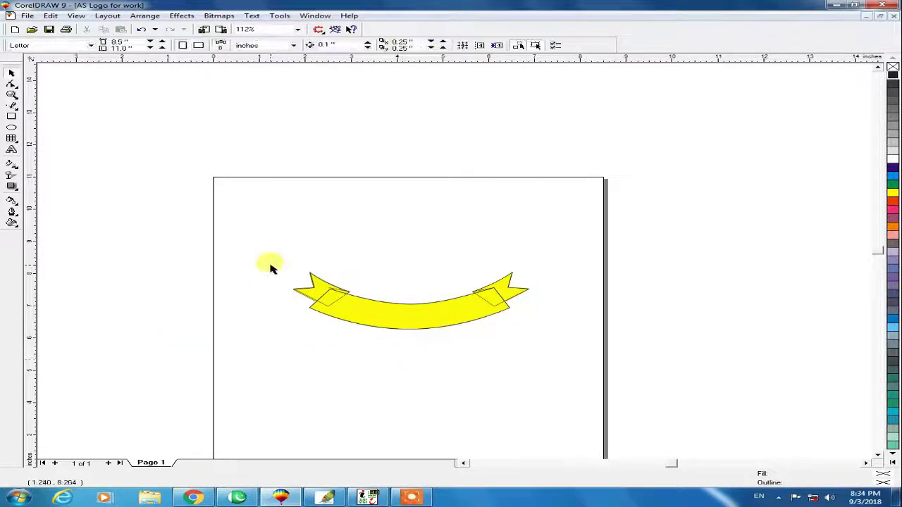
Select the traced band outline and both tail groups and move them straight down below the yellow ribbon.
key(F2)
drag(250, 243, 580, 394)
key(Tab)
shift+click(683, 170)
shift+click(215, 189)
drag(364, 234, 358, 344)
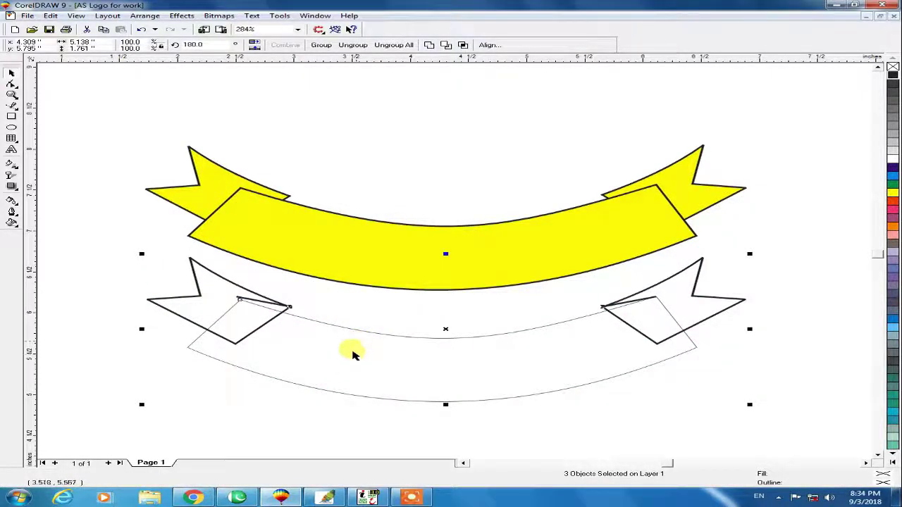
Set the traced main band's outline width to 1 point.
click(354, 348)
click(423, 339)
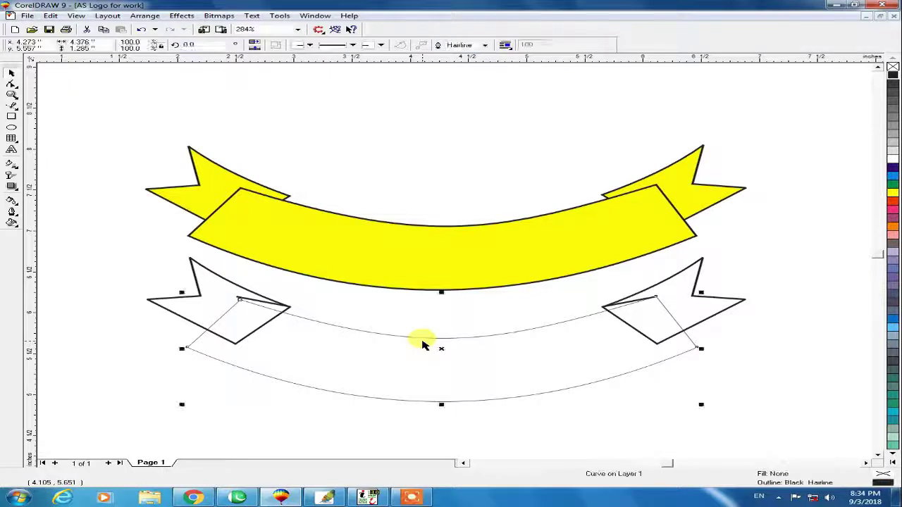
key(F12)
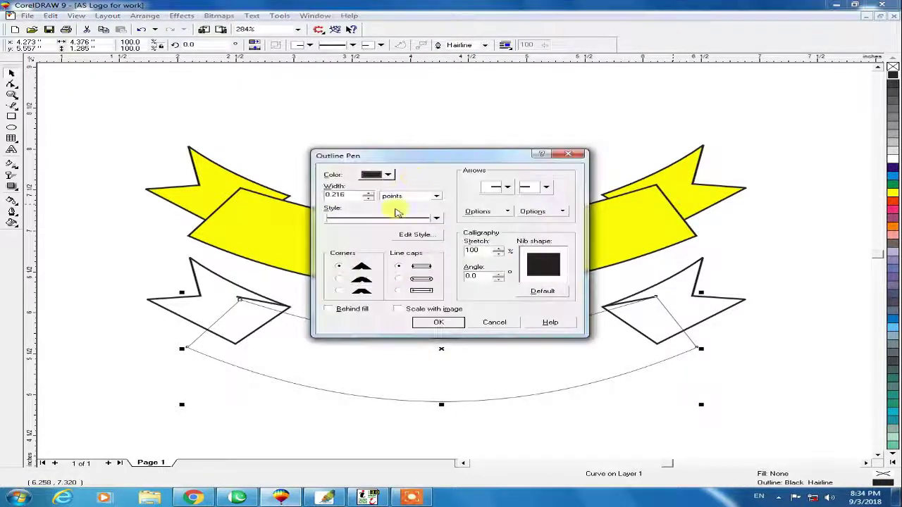
drag(344, 196, 219, 221)
text(1)
key(Return)
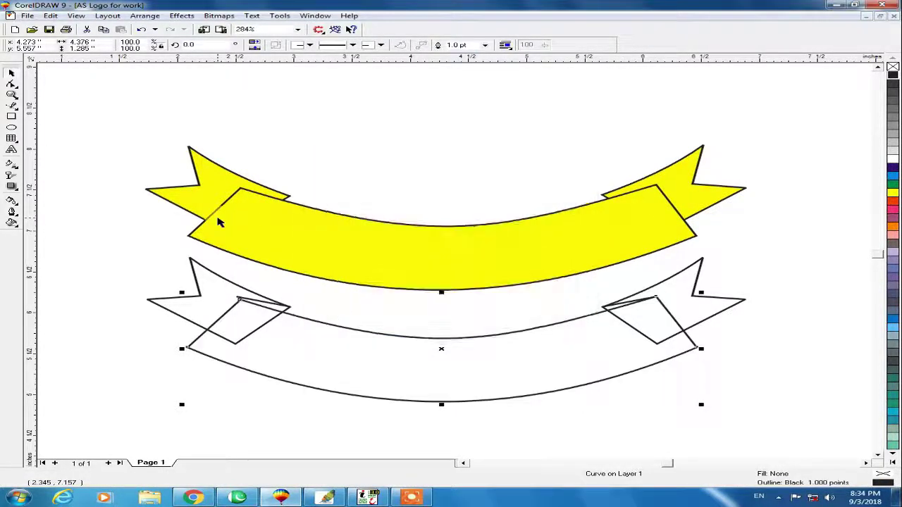
key(Escape)
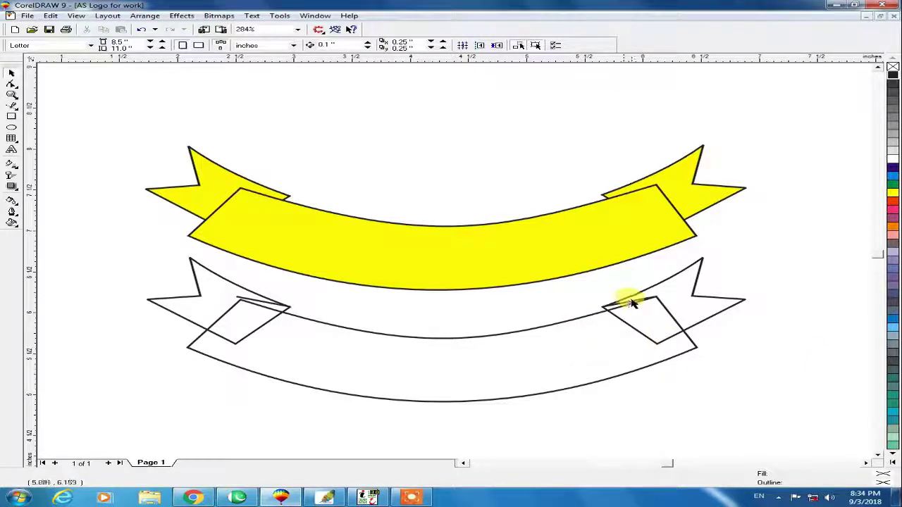
Fill the traced main band with yellow.
click(546, 327)
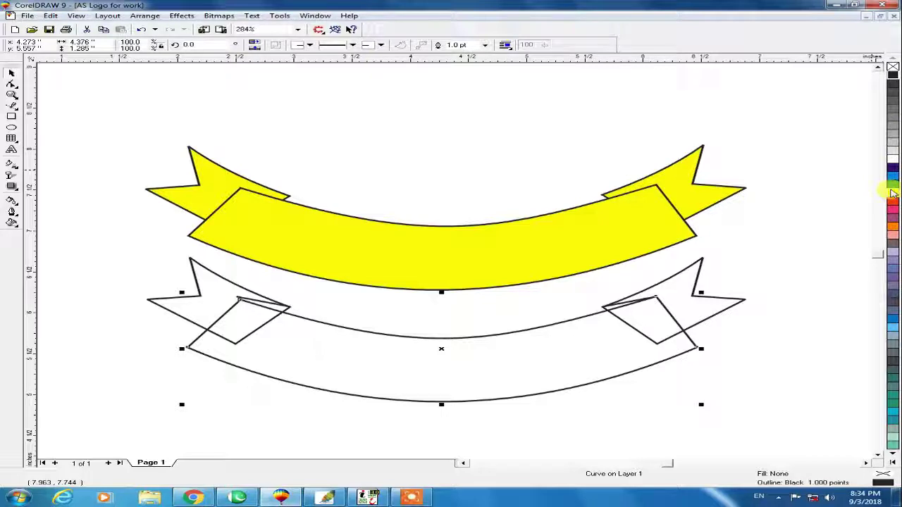
click(894, 194)
click(766, 268)
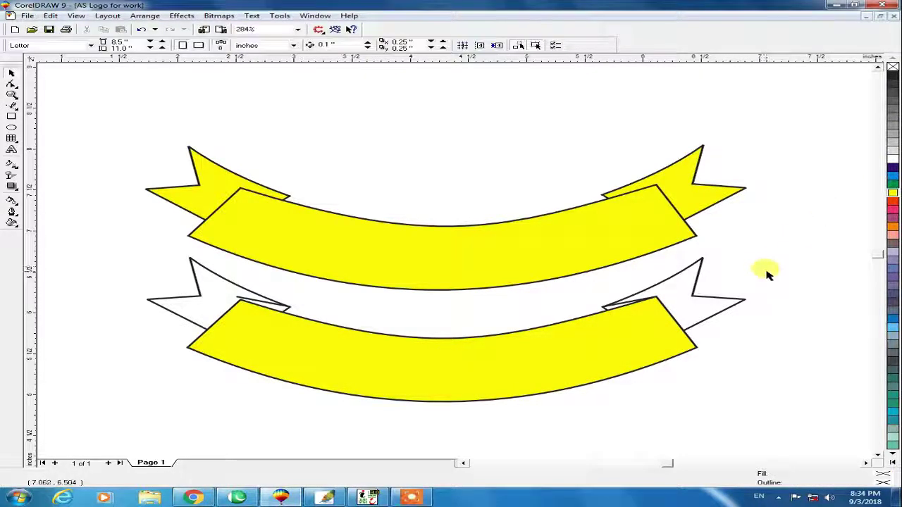
Ungroup the traced left tail and its fold line.
key(F2)
drag(133, 256, 337, 348)
click(484, 246)
right_click(485, 245)
click(530, 268)
key(Escape)
key(F3)
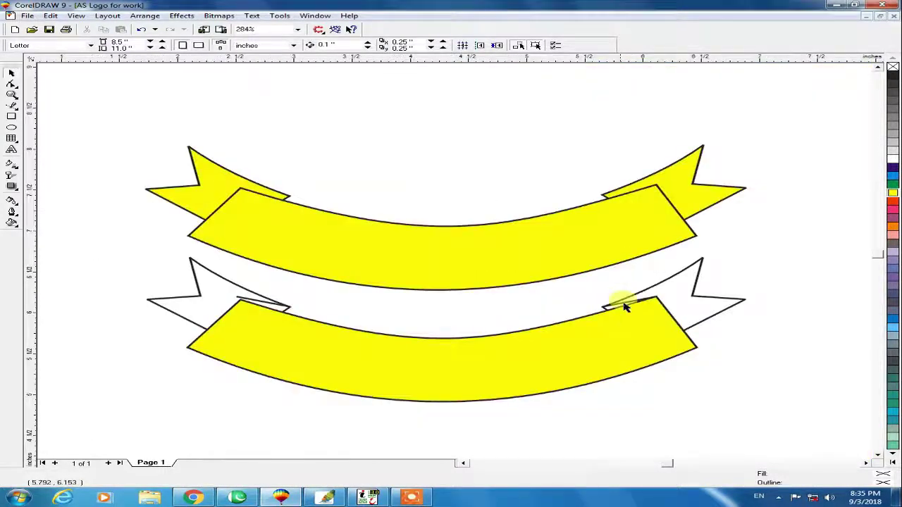
click(244, 295)
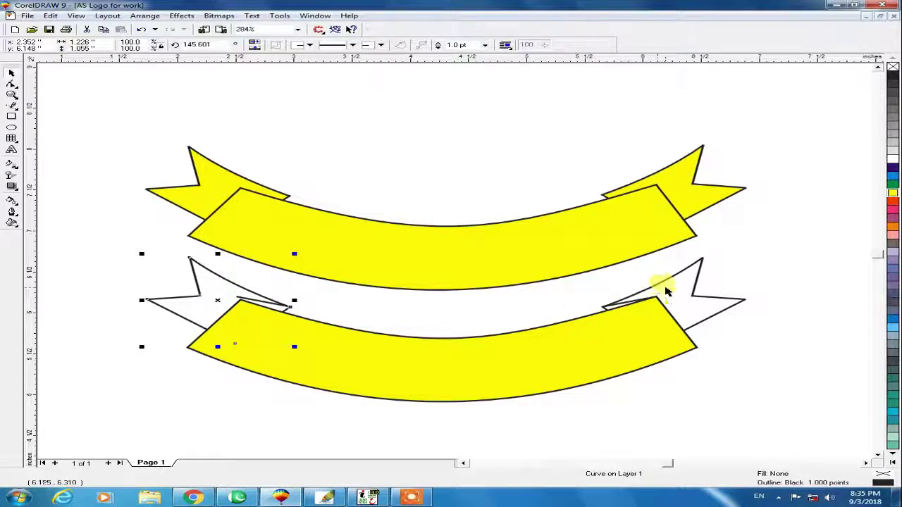
shift+click(666, 290)
key(Escape)
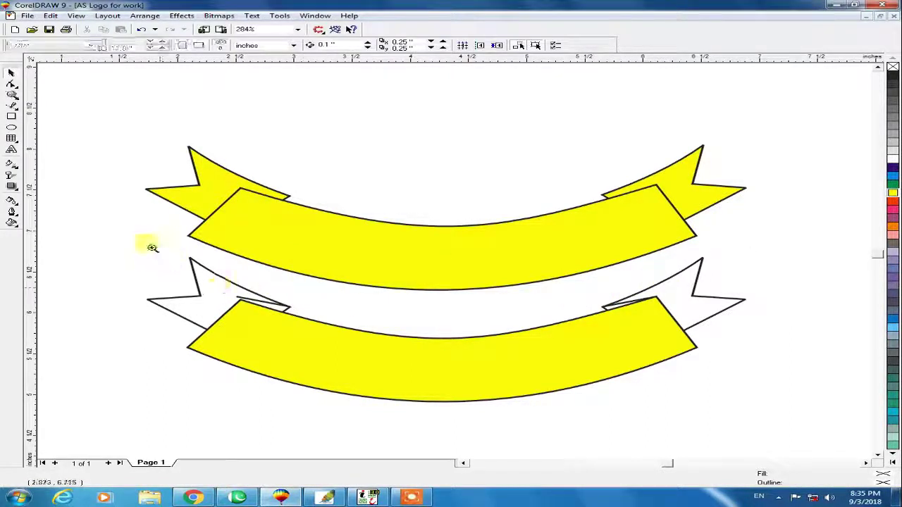
Resize the left fold line to about 0.422 by 0.085 inches so its outer end meets the band's upper-left corner.
key(F2)
drag(125, 246, 336, 348)
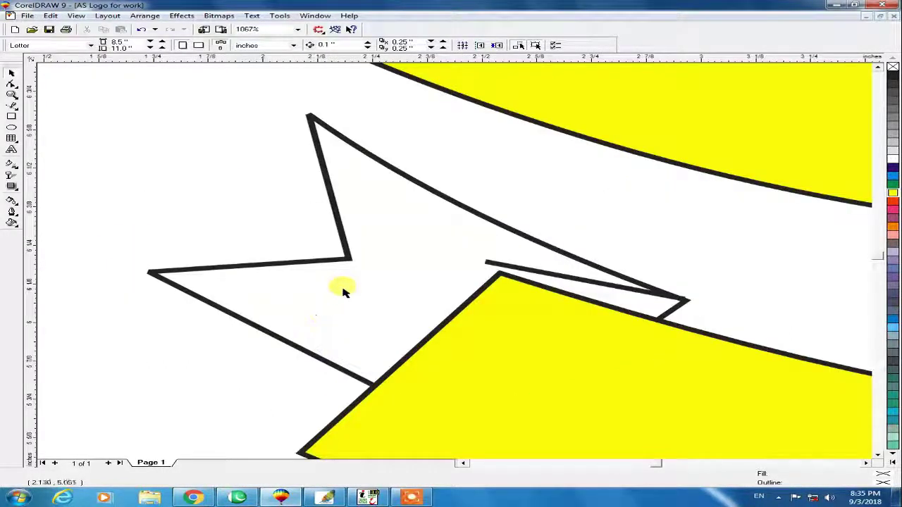
click(491, 263)
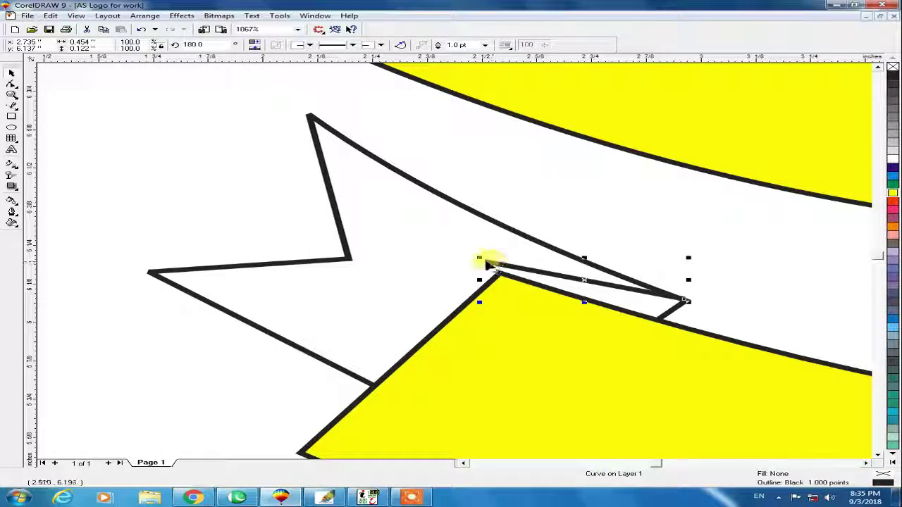
drag(485, 261, 498, 273)
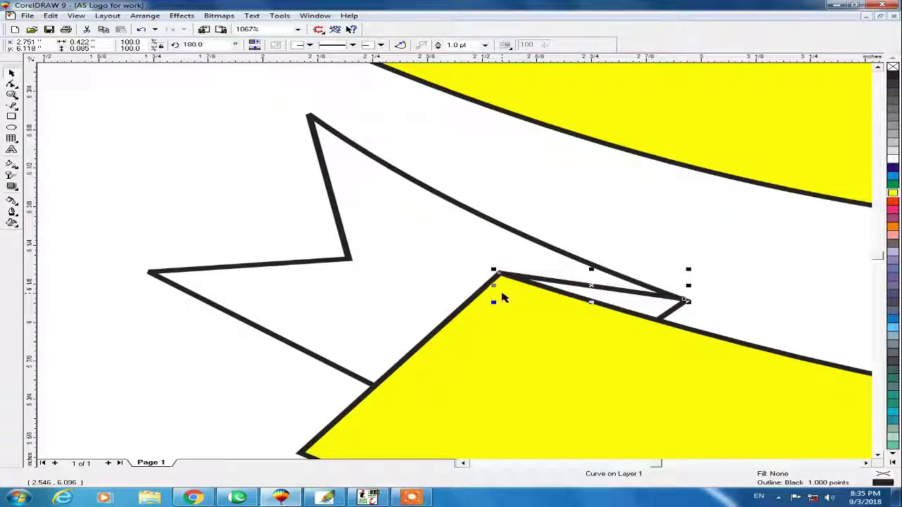
key(F4)
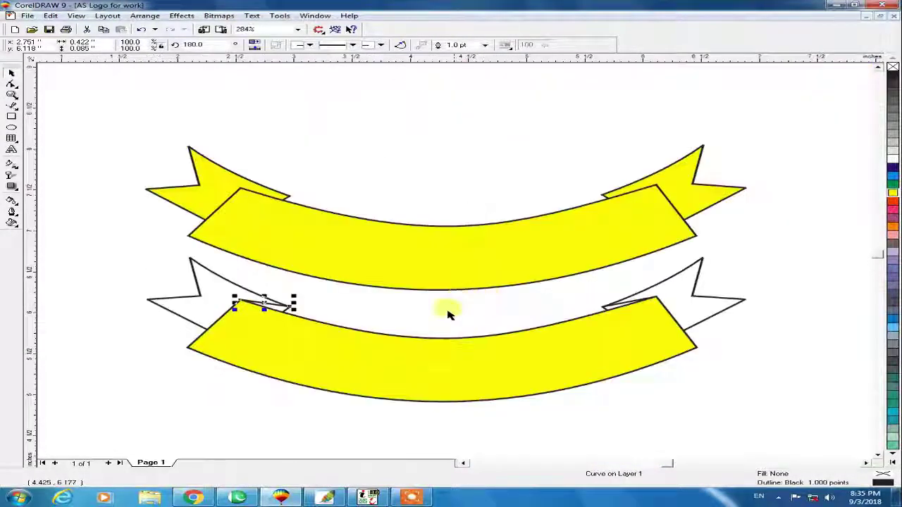
click(159, 263)
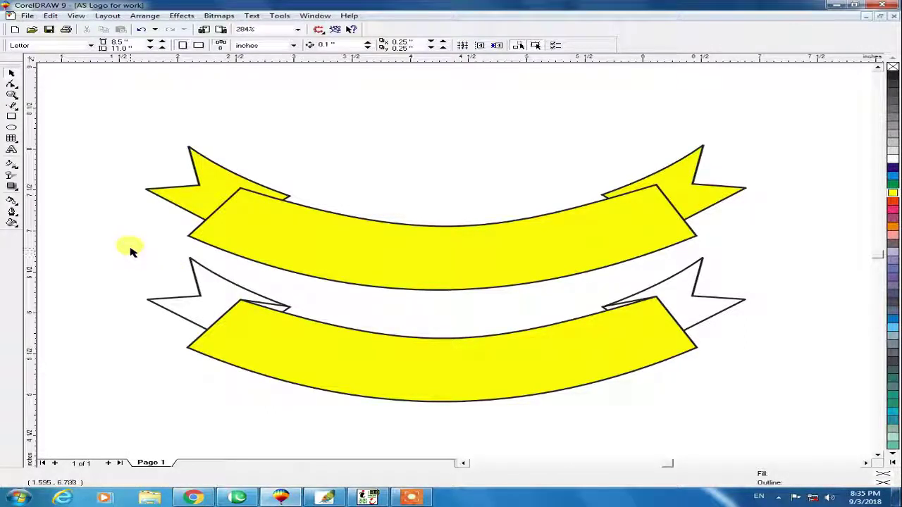
Fill the left fold line, the right tail group and the left tail shape with yellow.
click(263, 307)
click(892, 192)
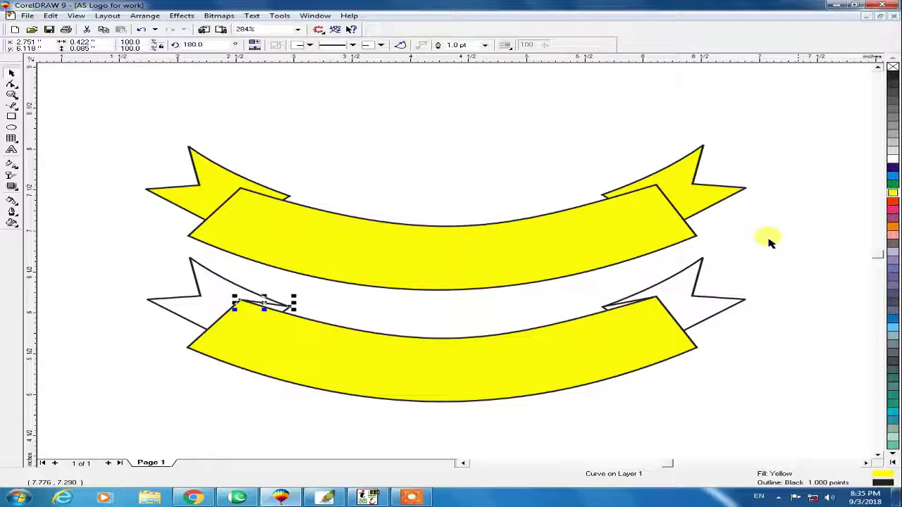
click(713, 313)
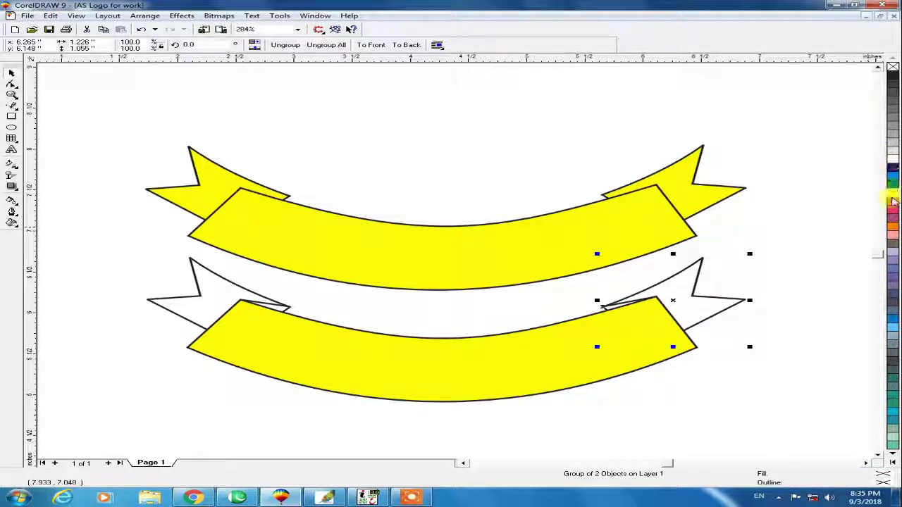
click(893, 193)
click(213, 294)
click(892, 192)
click(737, 256)
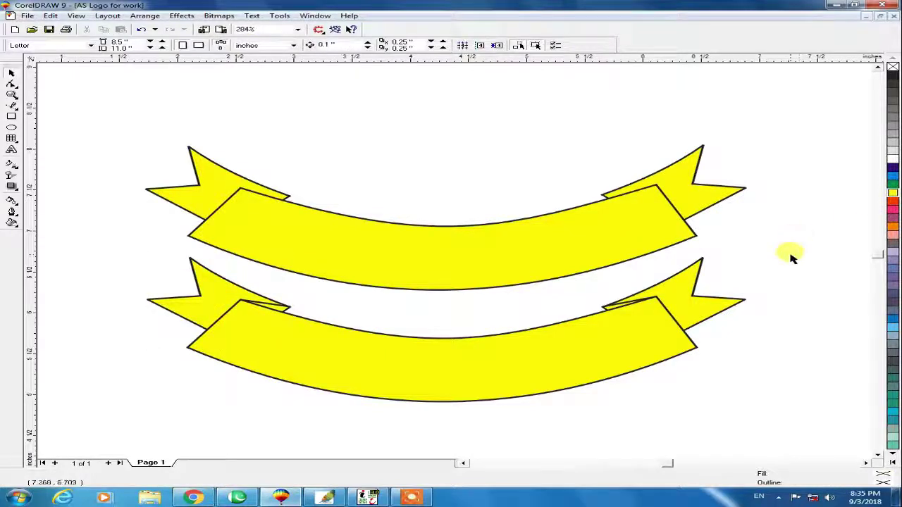
Move the original yellow ribbon upward to leave more space above the traced ribbon.
drag(796, 225, 305, 399)
click(646, 415)
drag(507, 265, 505, 207)
Apply a linear two-color fountain fill from dark blue to lighter blue to the traced ribbon's main band.
click(506, 358)
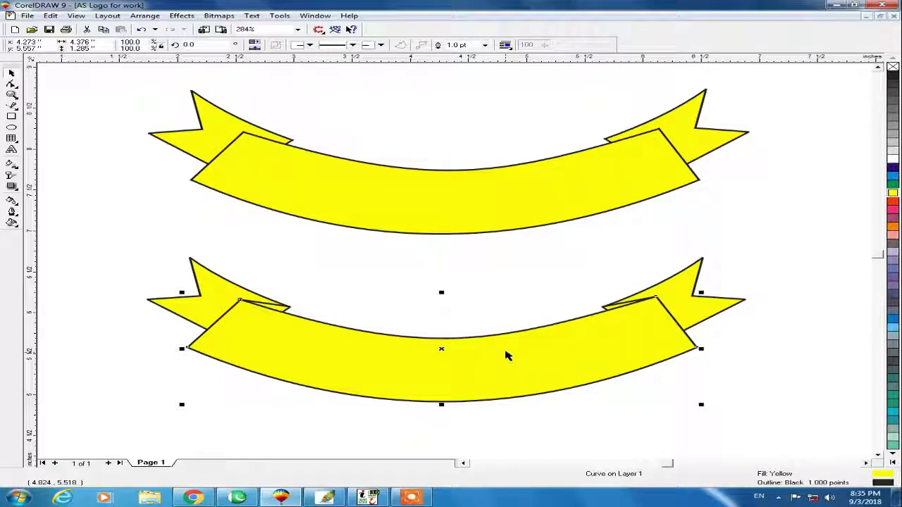
key(F11)
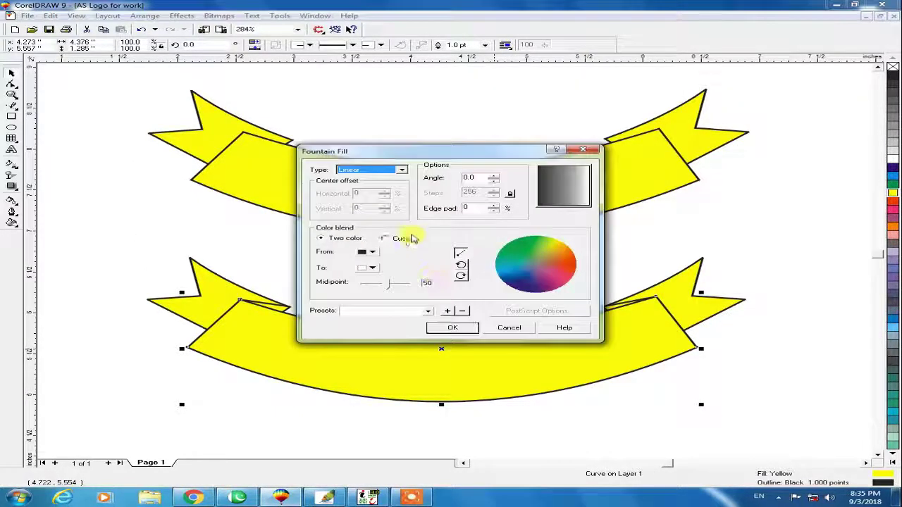
click(375, 253)
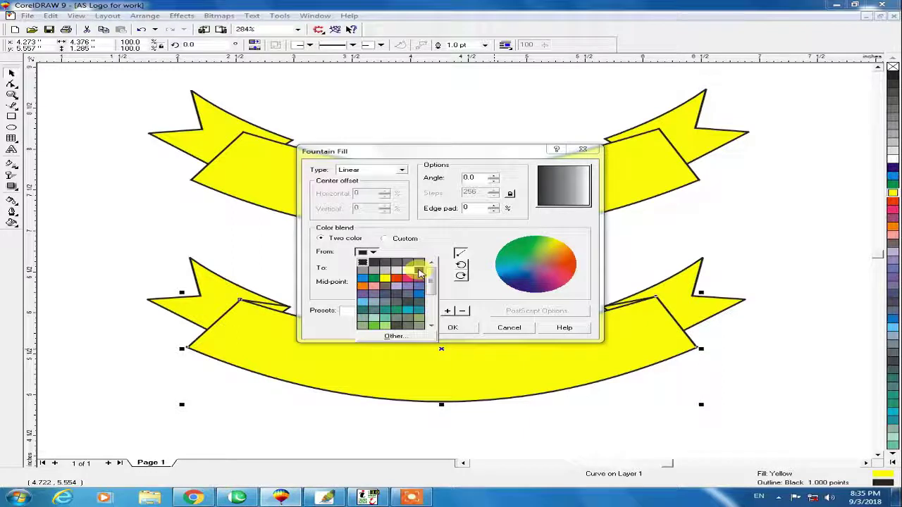
click(418, 285)
click(372, 268)
click(366, 287)
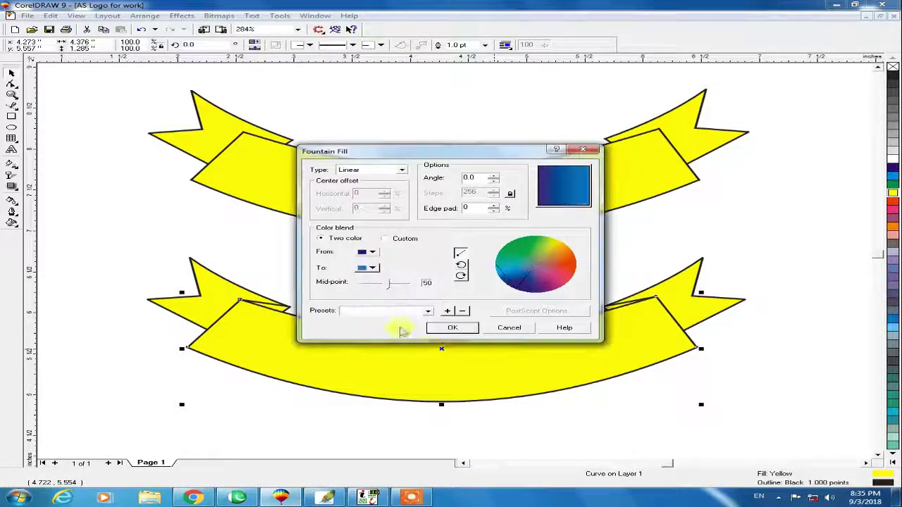
click(454, 328)
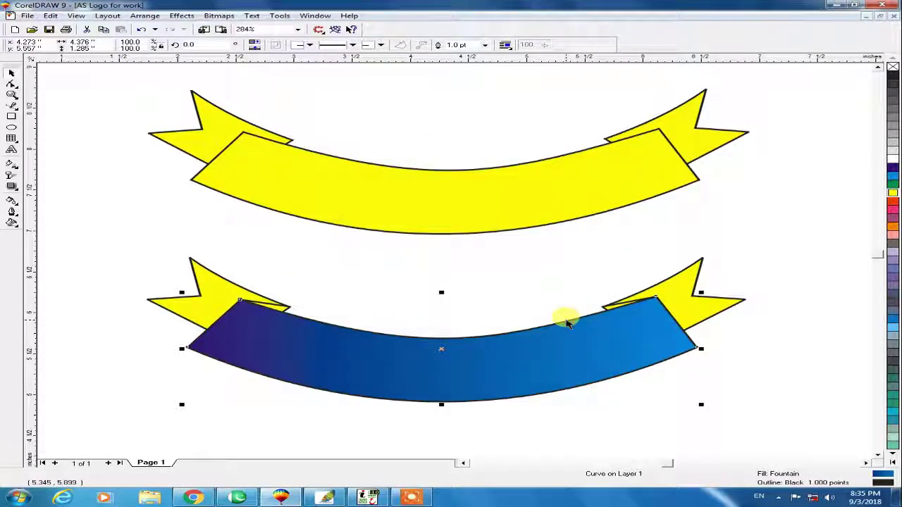
Apply the main band's dark-to-light blue fountain fill to the traced ribbon's right and left tail groups.
click(679, 288)
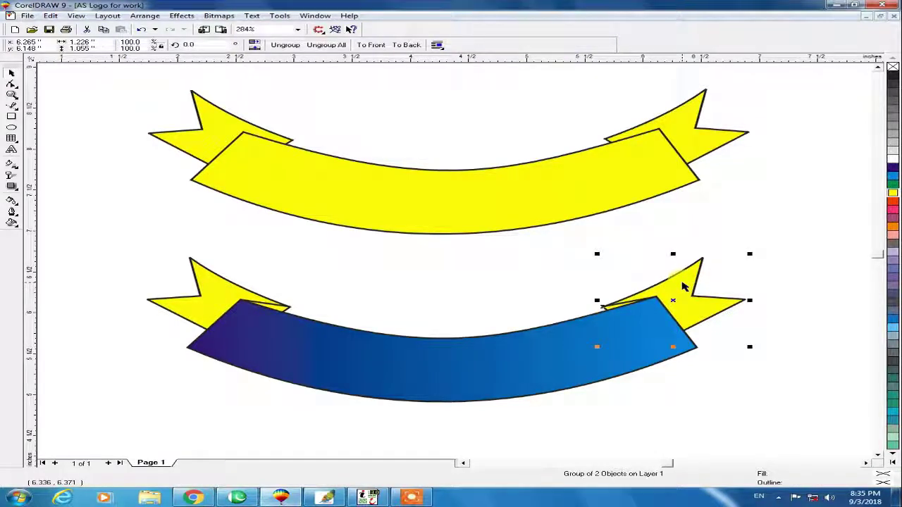
key(ctrl+r)
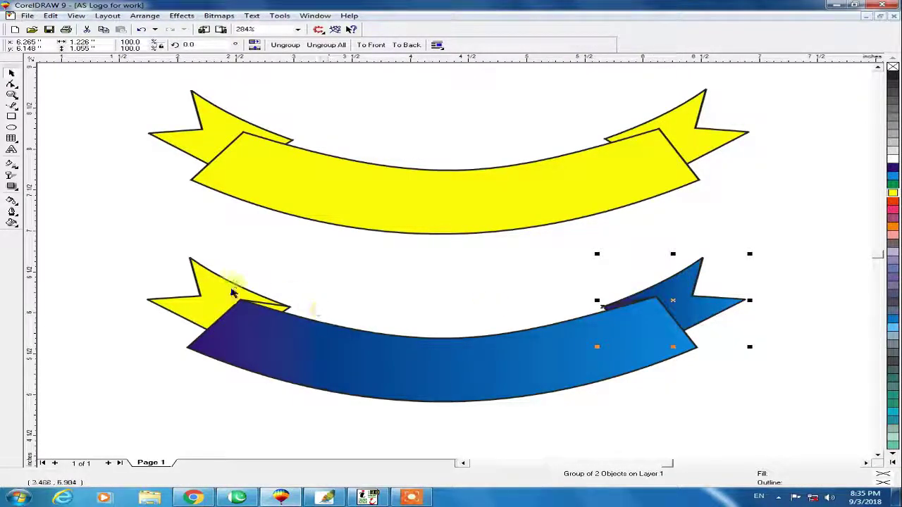
click(233, 293)
key(ctrl+r)
key(Escape)
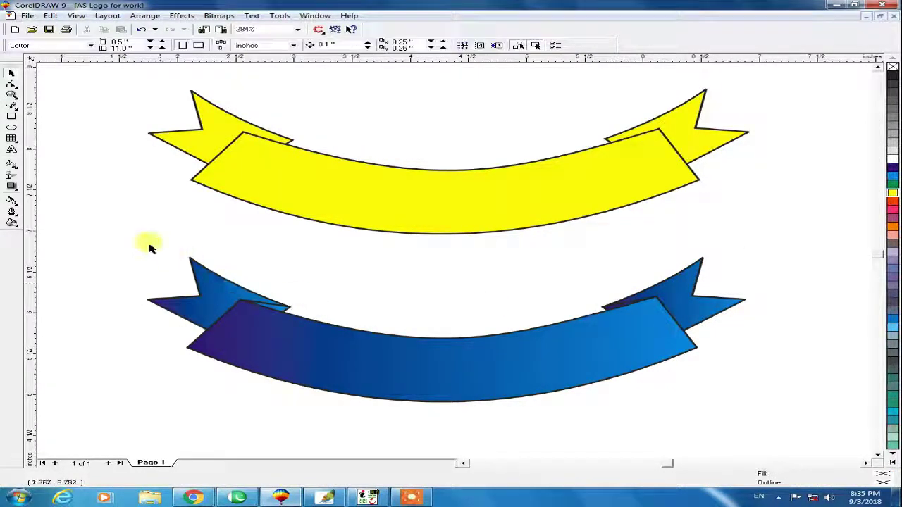
Set the outlines of all parts of the blue traced ribbon to white.
drag(99, 217, 765, 419)
right_click(893, 159)
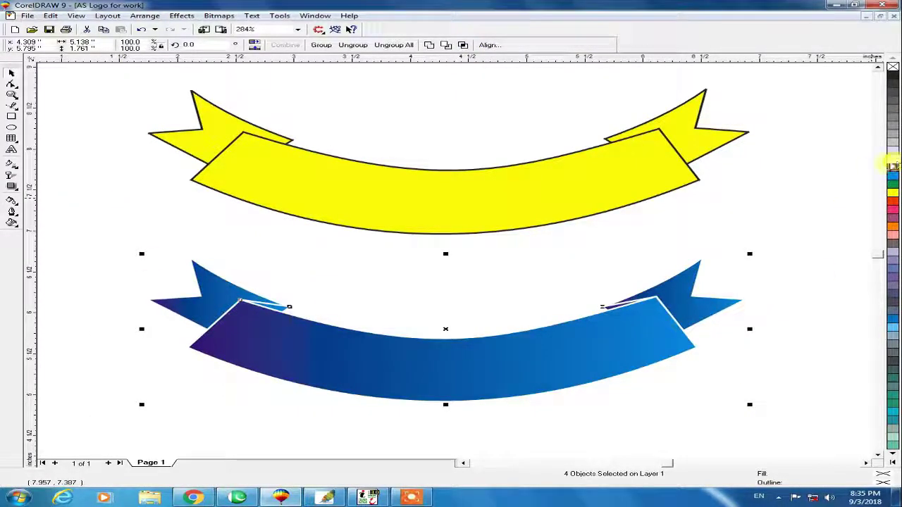
click(788, 211)
key(F3)
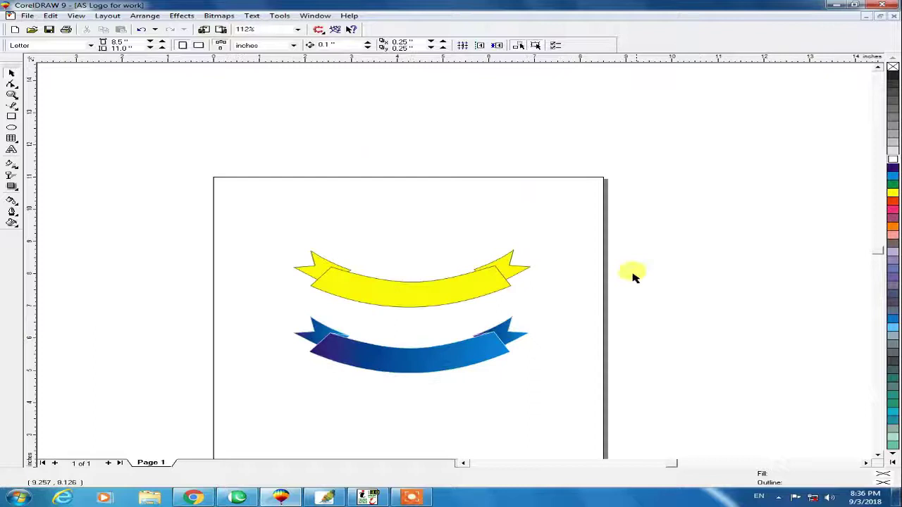
drag(247, 301, 590, 388)
click(610, 248)
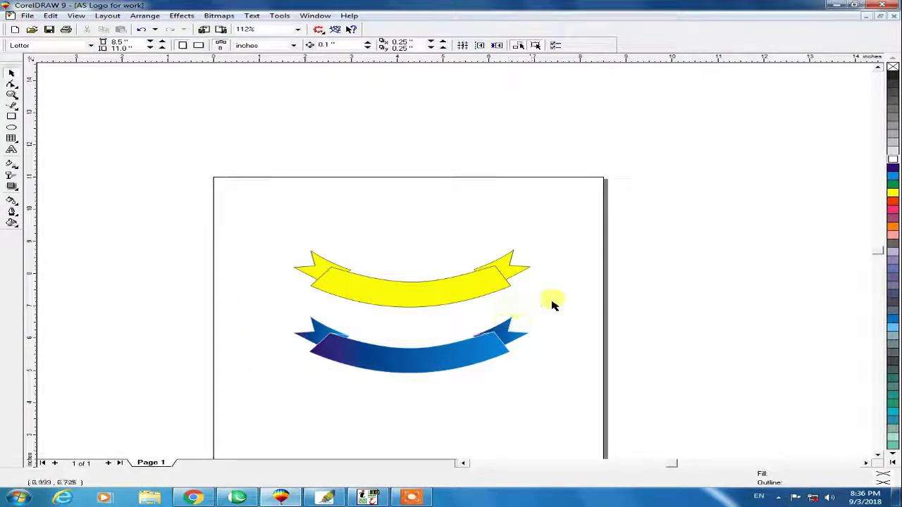
key(z)
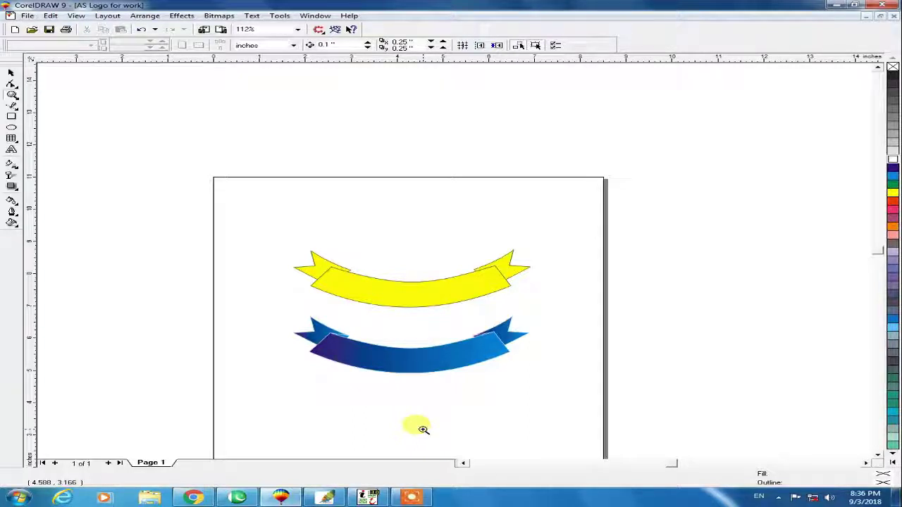
key(F4)
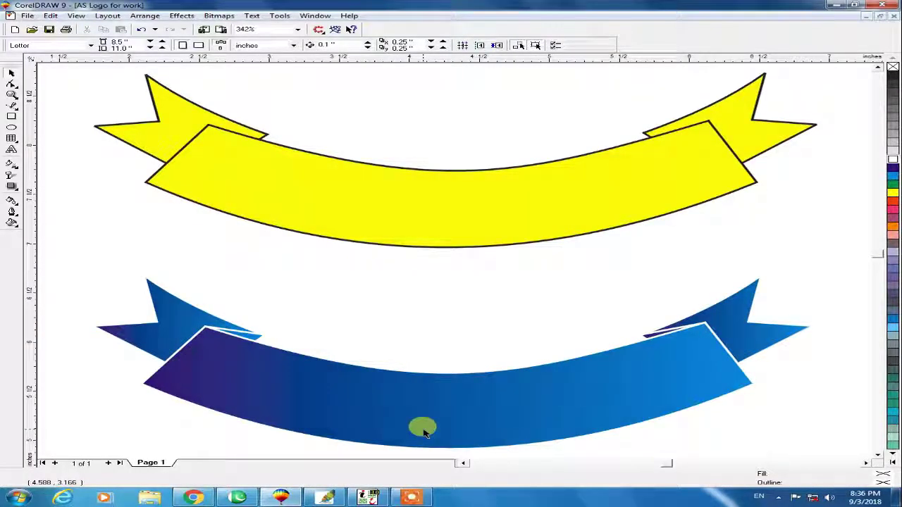